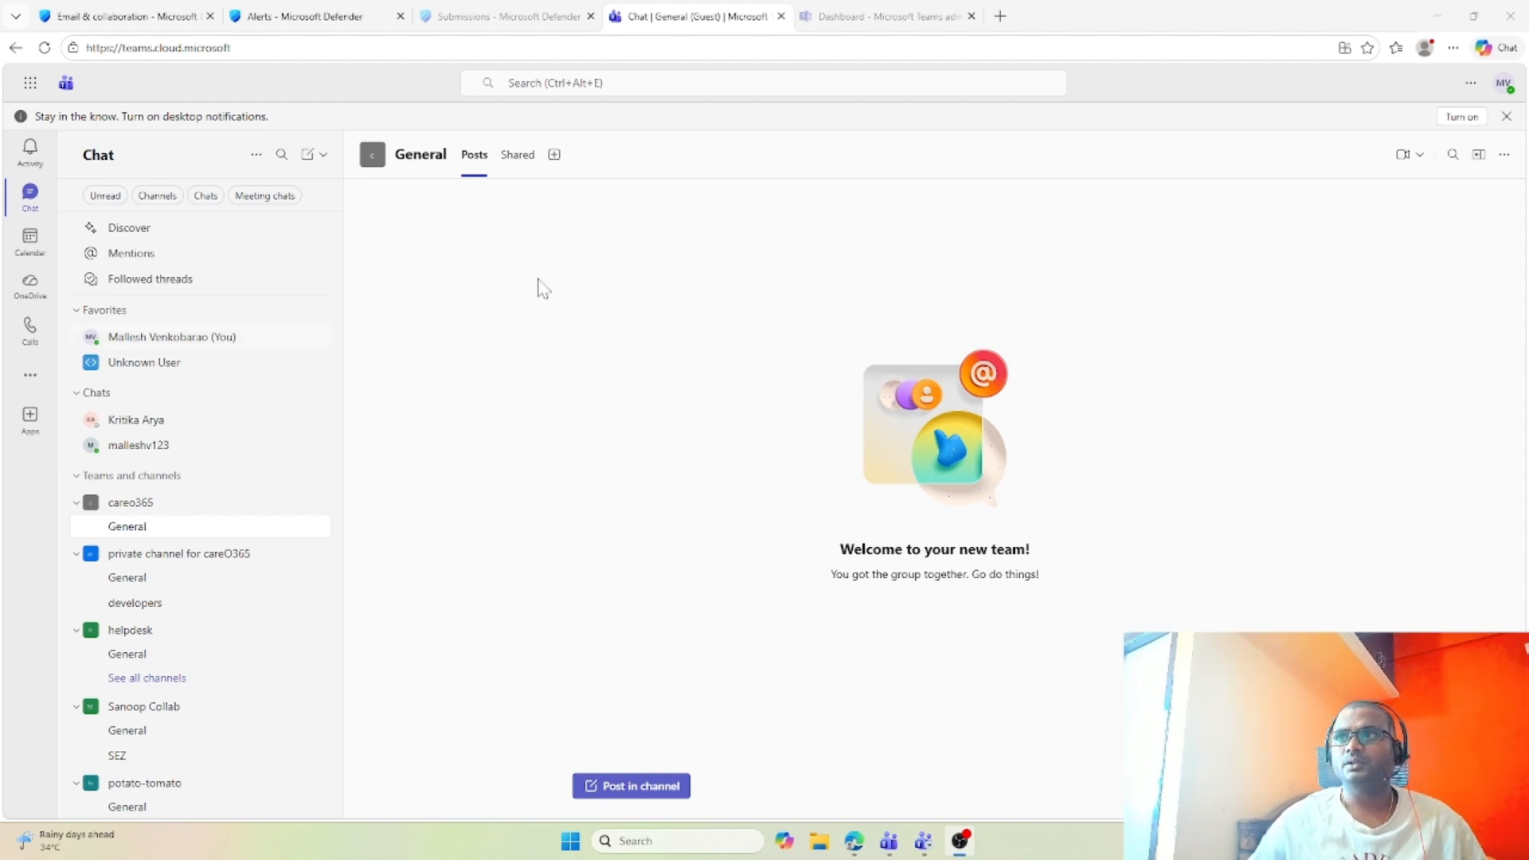
Step: Switch to Microsoft Defender and review the user reported settings for Outlook, Microsoft Teams and reported item destinations
click(114, 8)
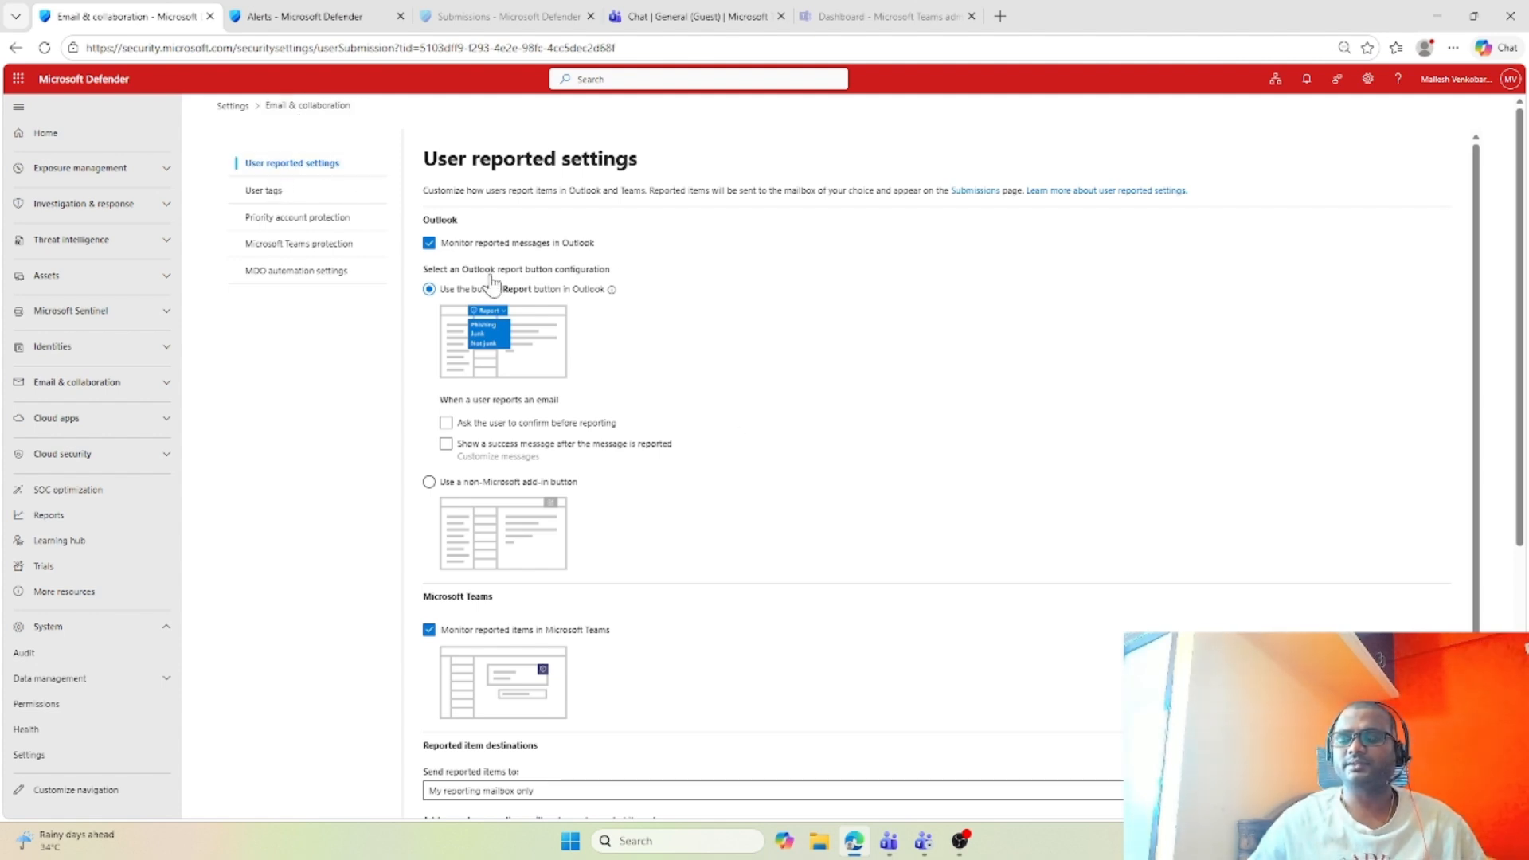
scroll(948, 587, down, 1)
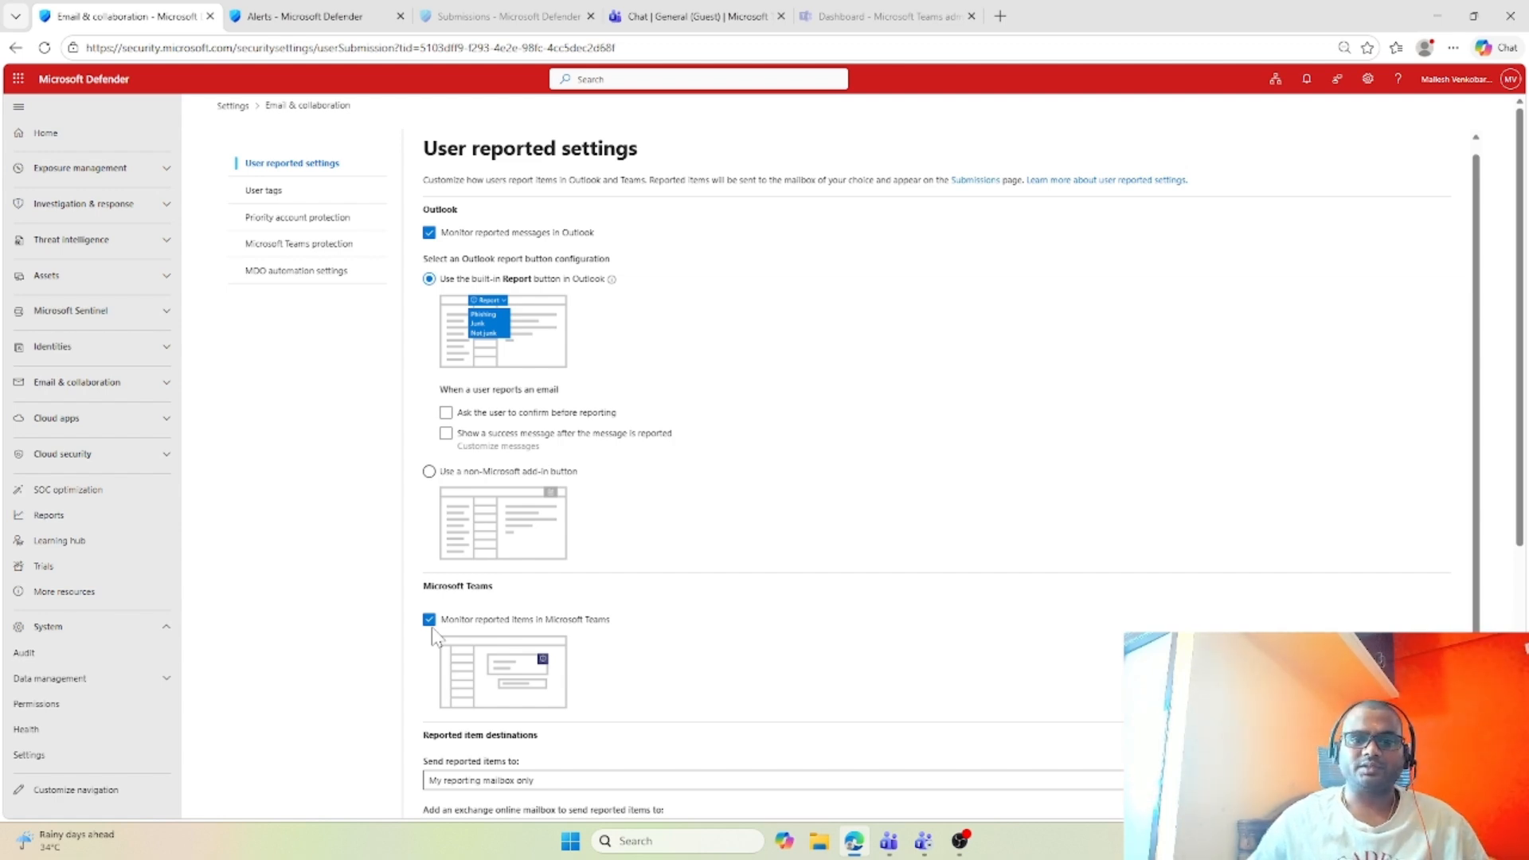
scroll(850, 609, down, 3)
scroll(828, 550, down, 1)
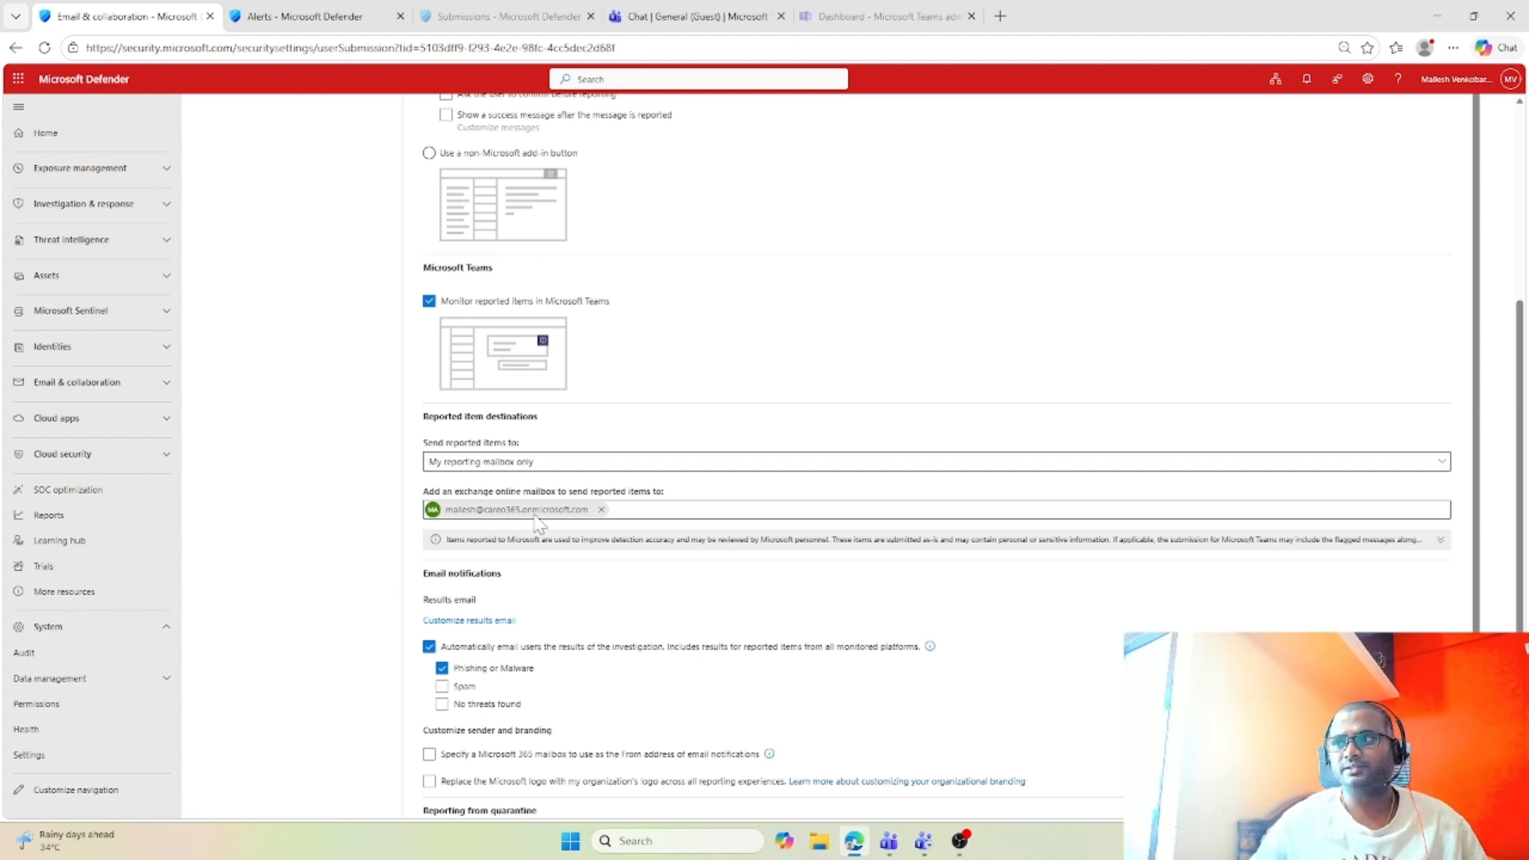
scroll(558, 721, down, 2)
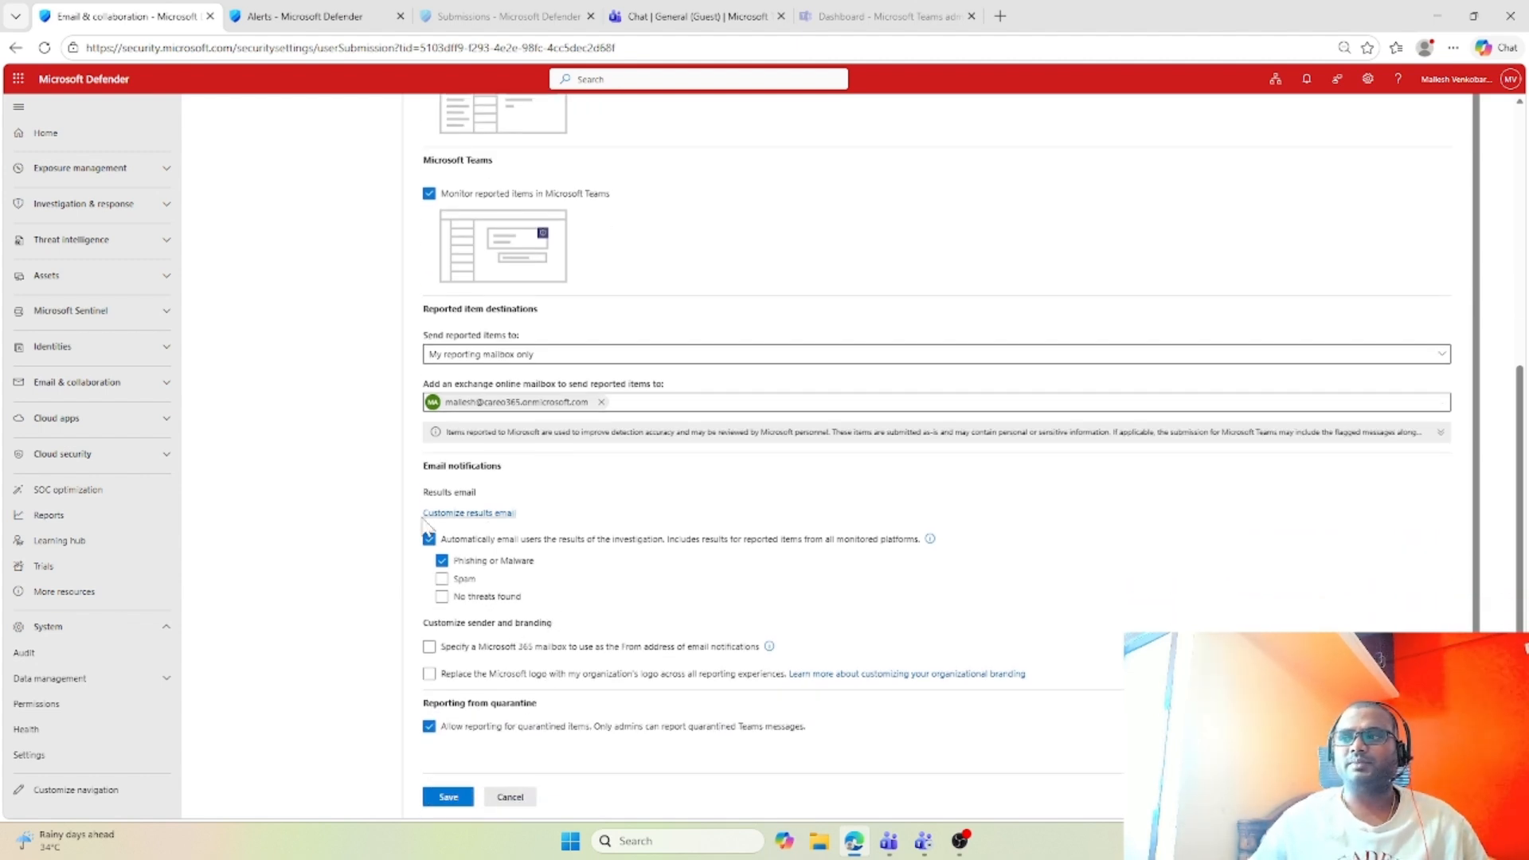
Step: View the customizable results email text for phishing, close it, and check the option for reporting quarantined items
click(492, 516)
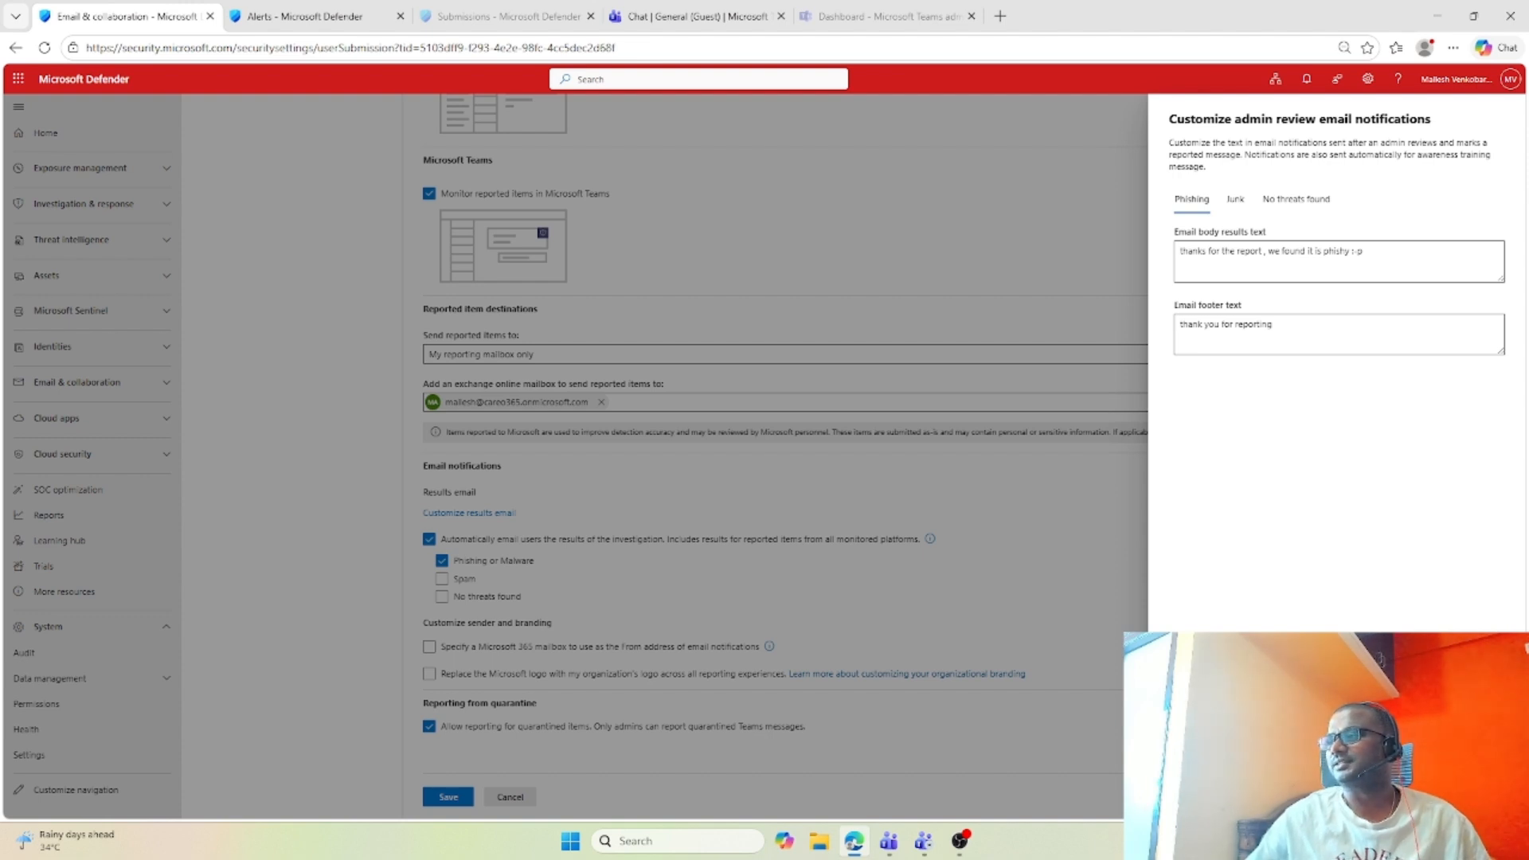
click(1108, 726)
click(811, 478)
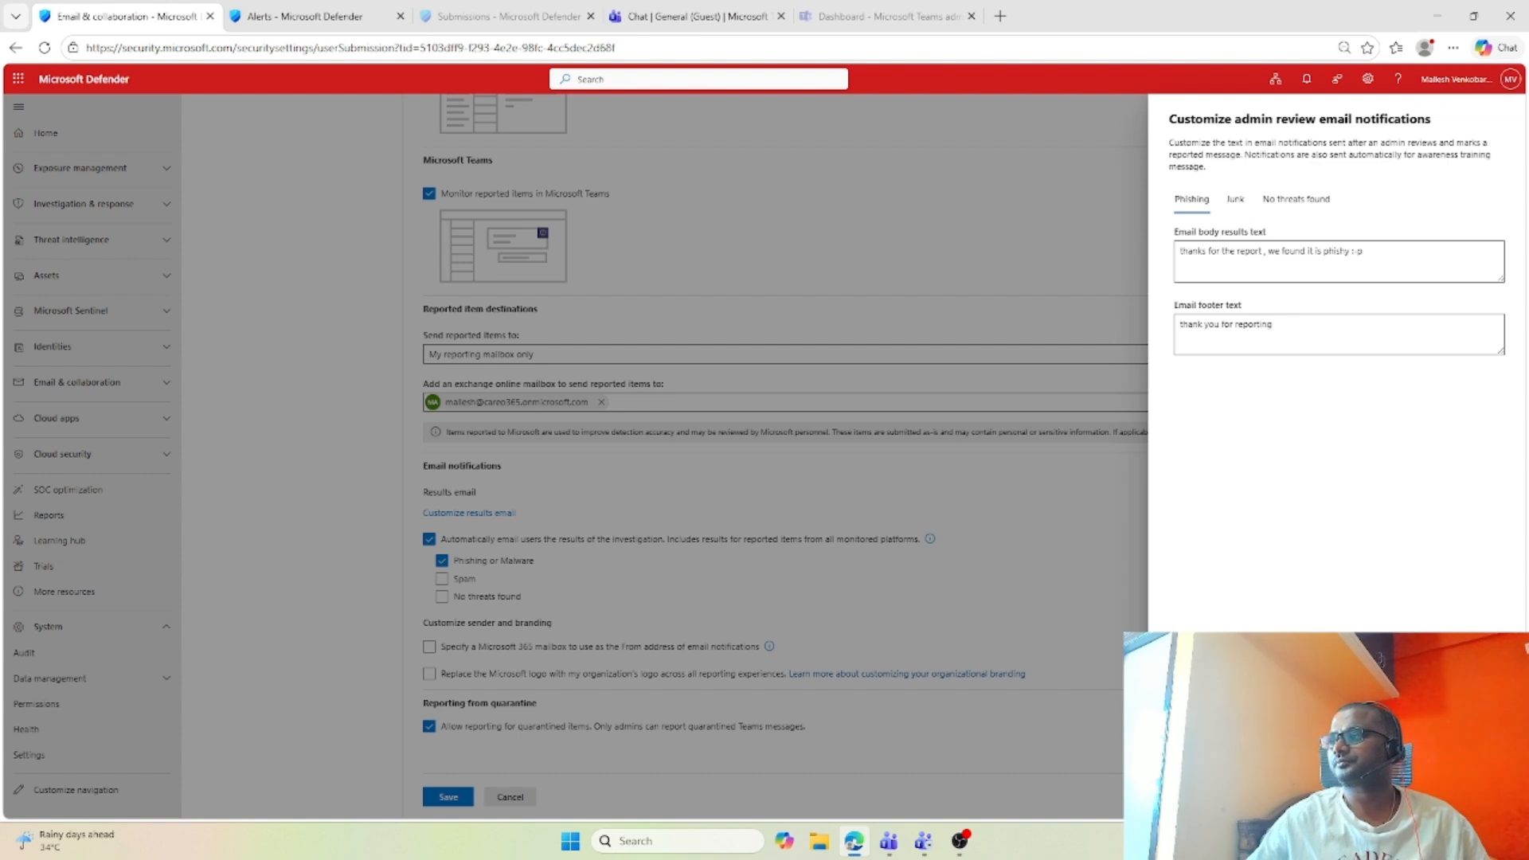
click(1201, 797)
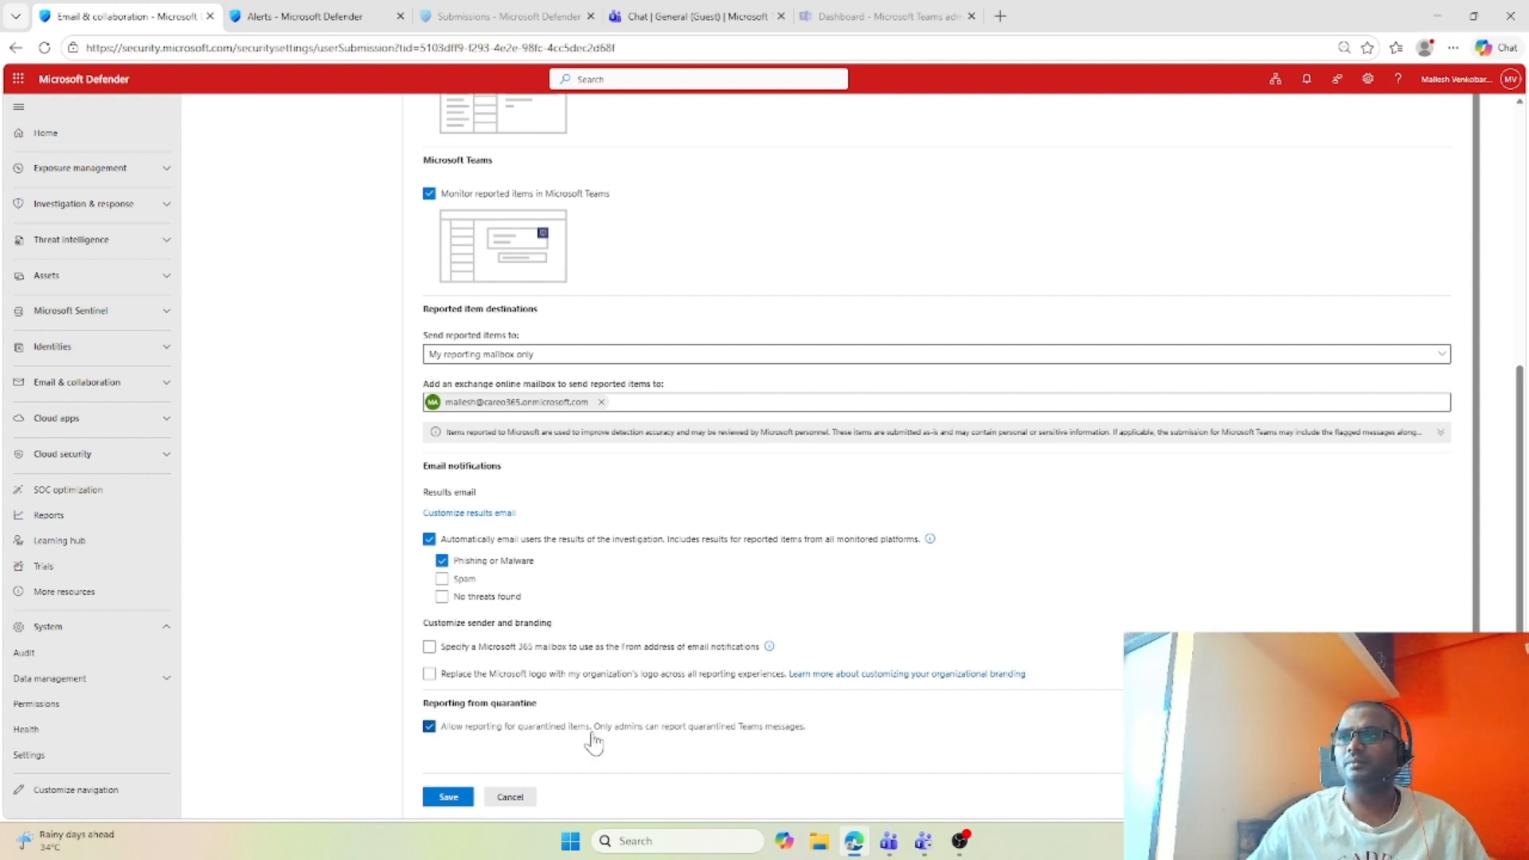
scroll(590, 734, up, 2)
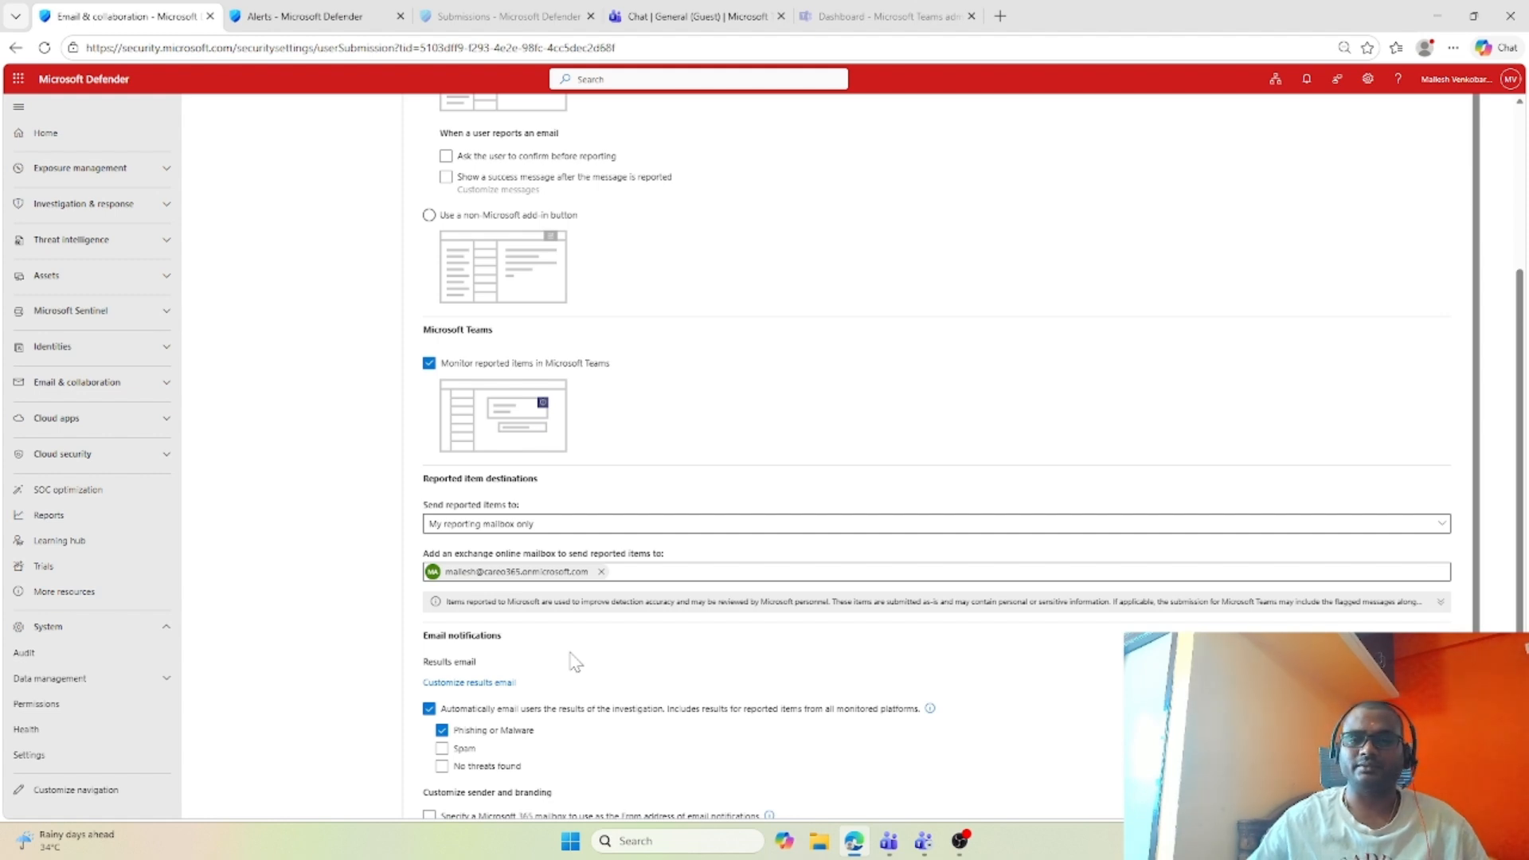
Step: Open the Microsoft Teams admin center at admin.teams.microsoft.com in a new browser tab
click(1000, 18)
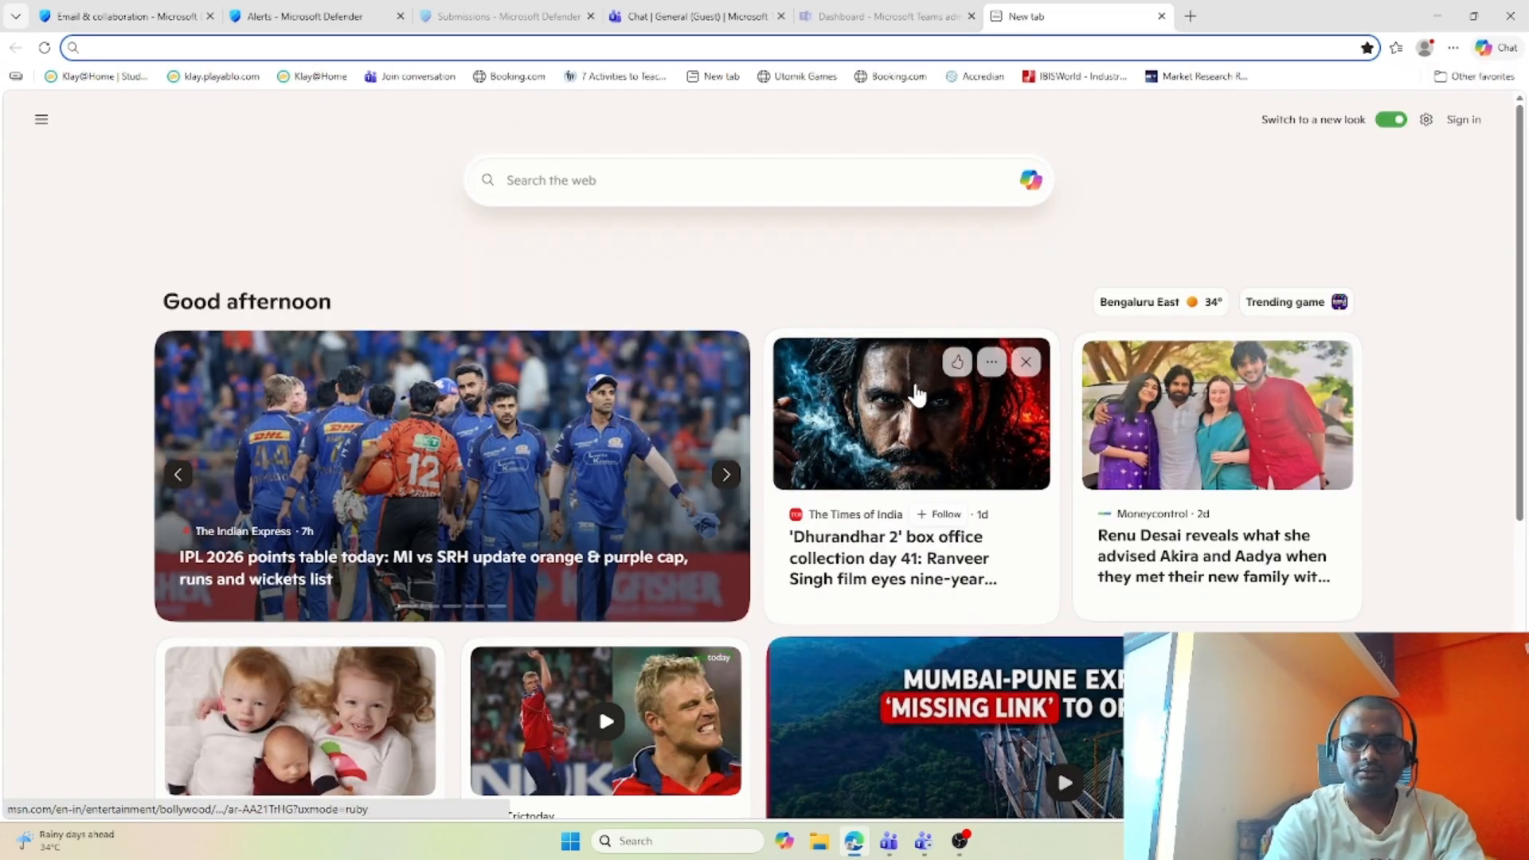
text(admin.)
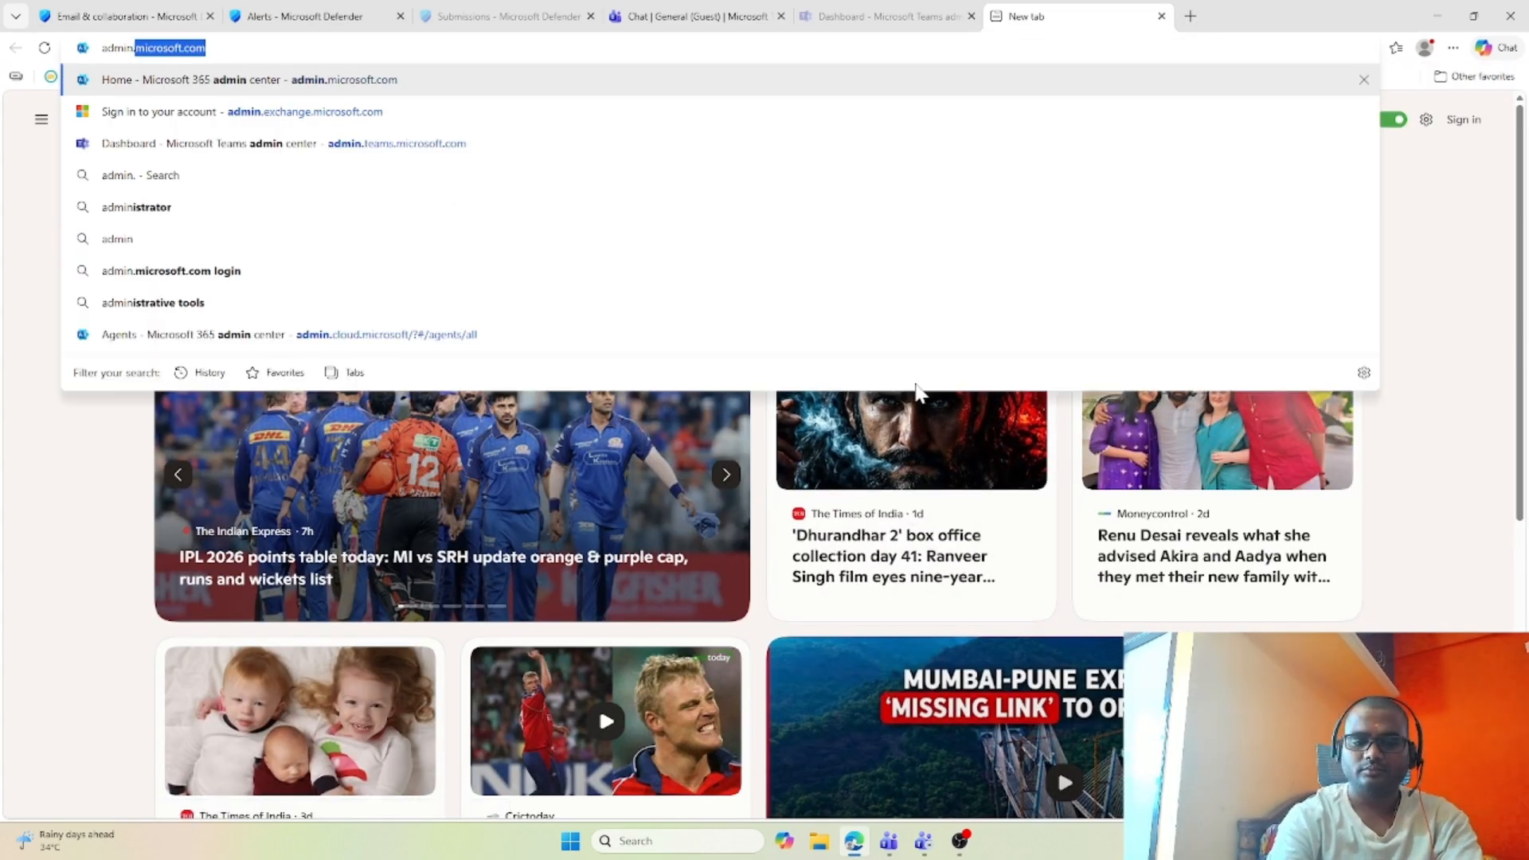
text(te)
key(Return)
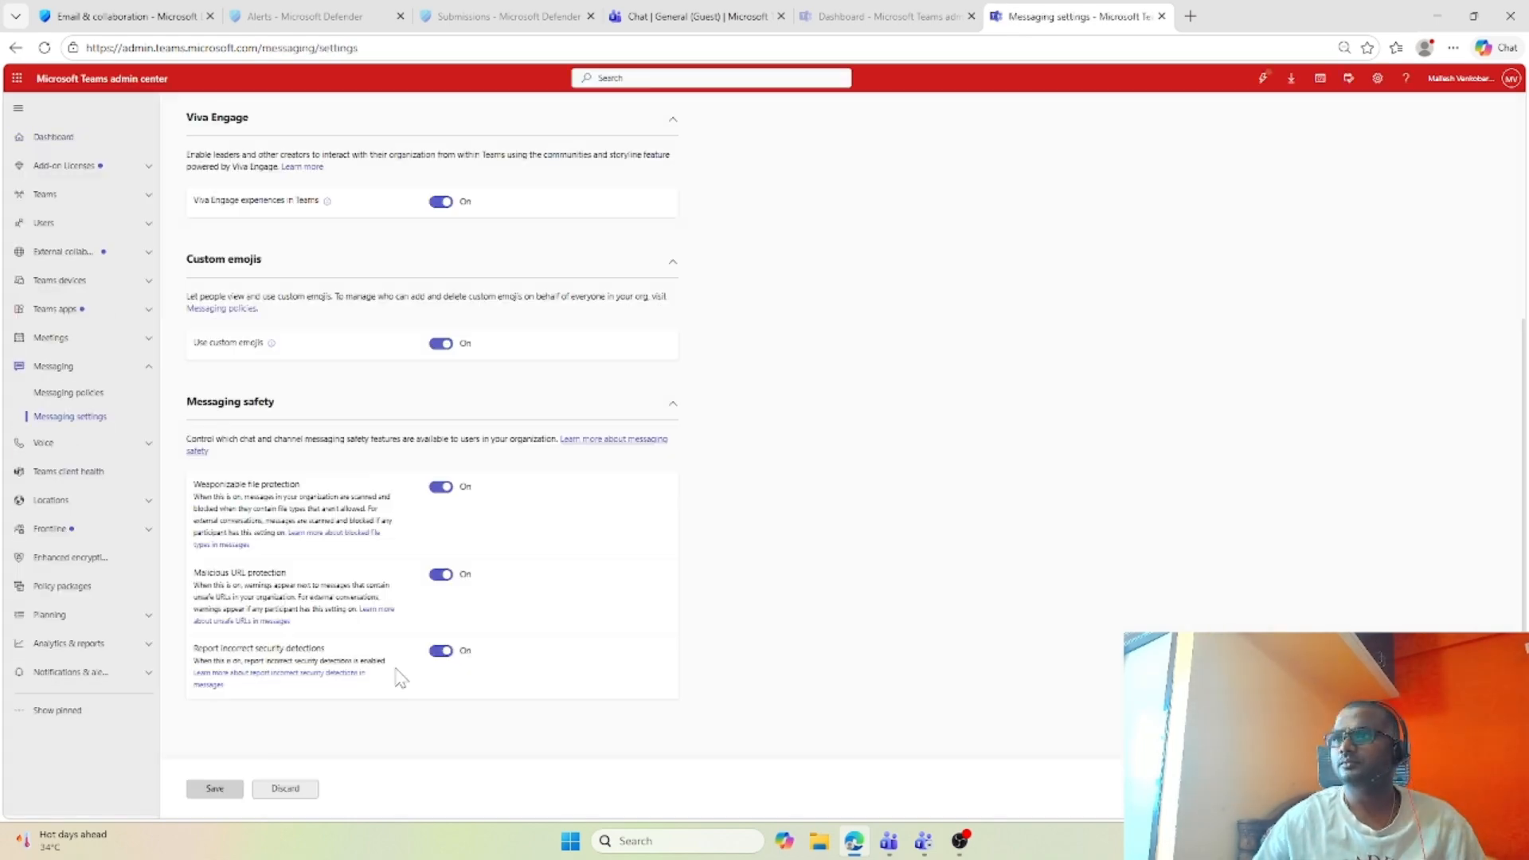
Step: Open the Global (Org-wide default) messaging policy and check its Report inappropriate content and Report a security concern settings
scroll(394, 677, up, 4)
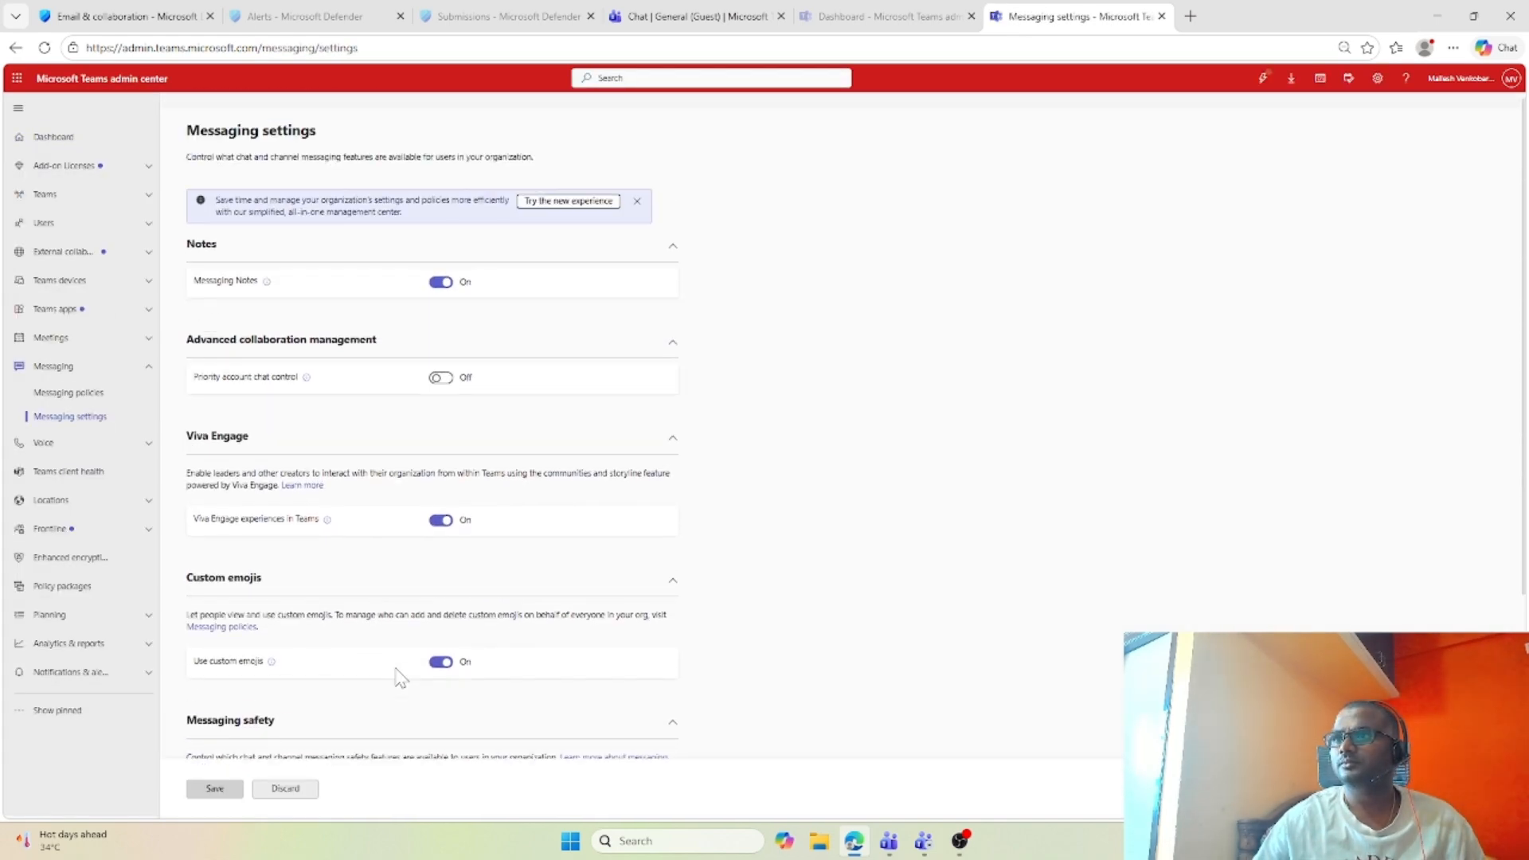
click(47, 394)
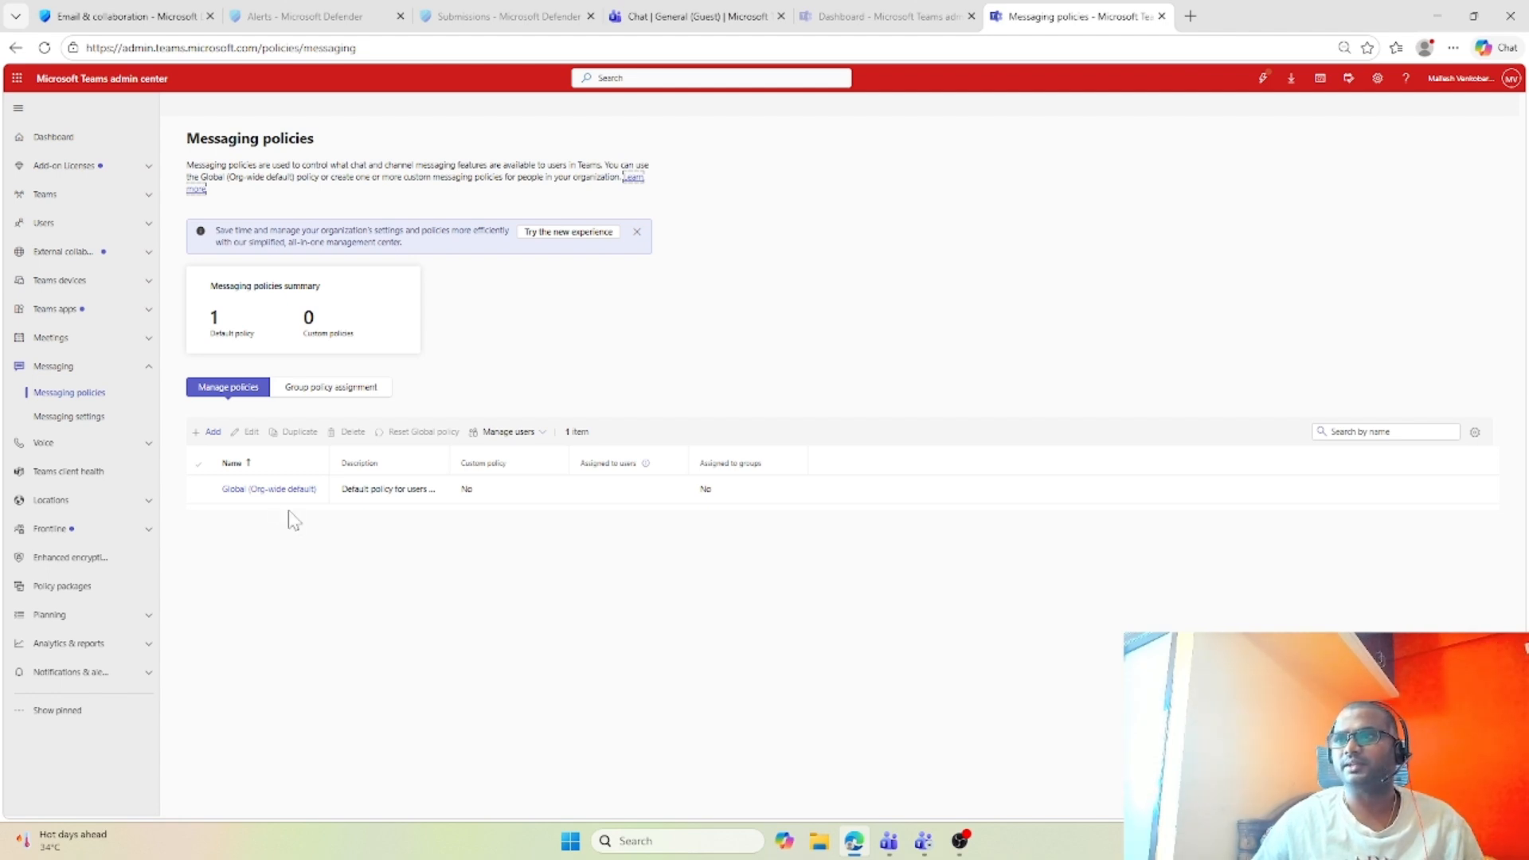
click(267, 489)
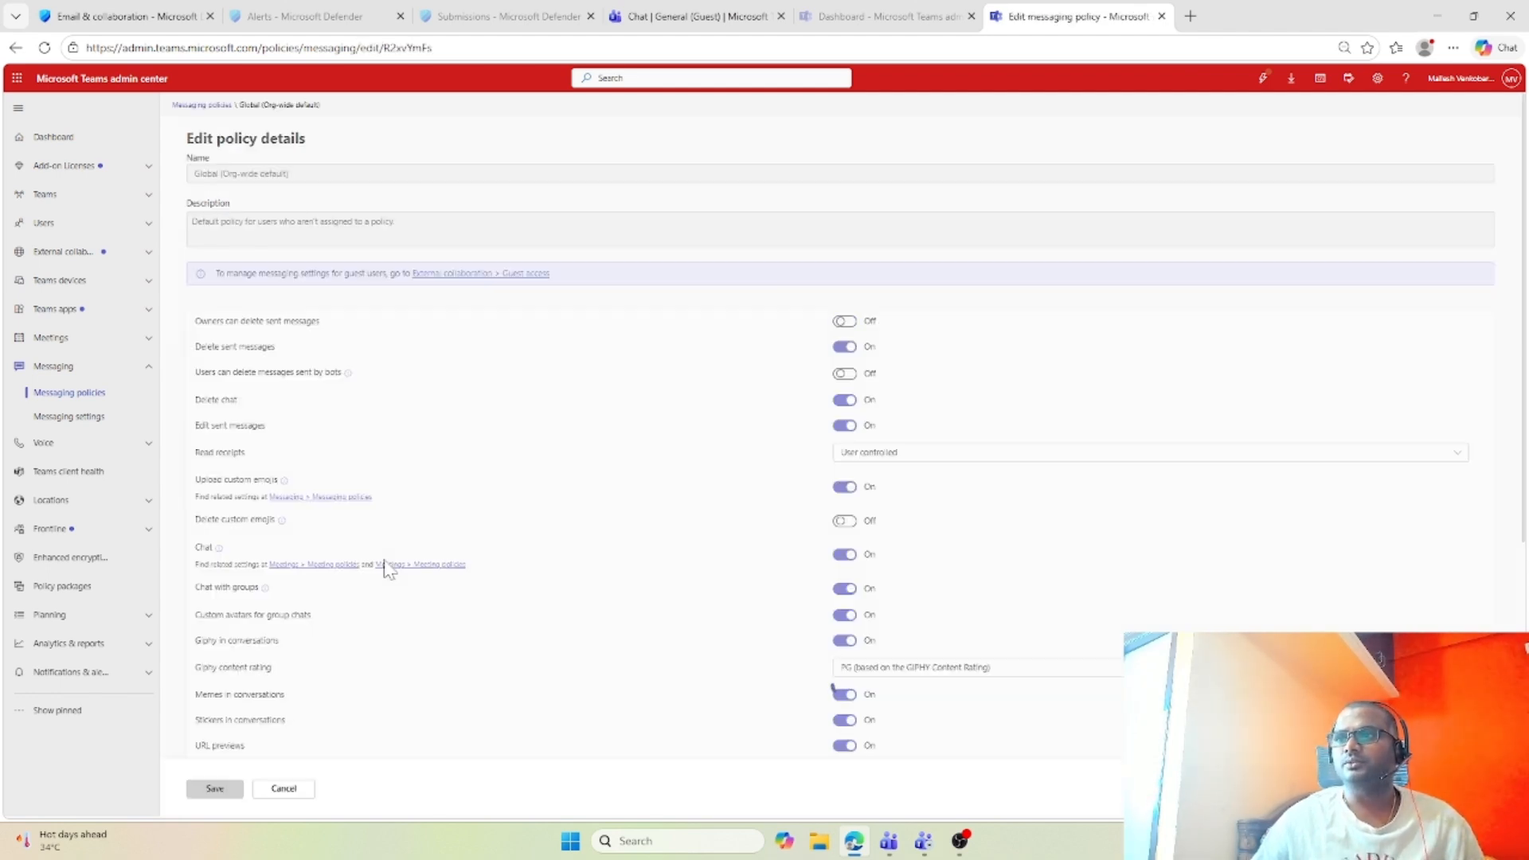
scroll(492, 634, down, 3)
scroll(492, 635, down, 3)
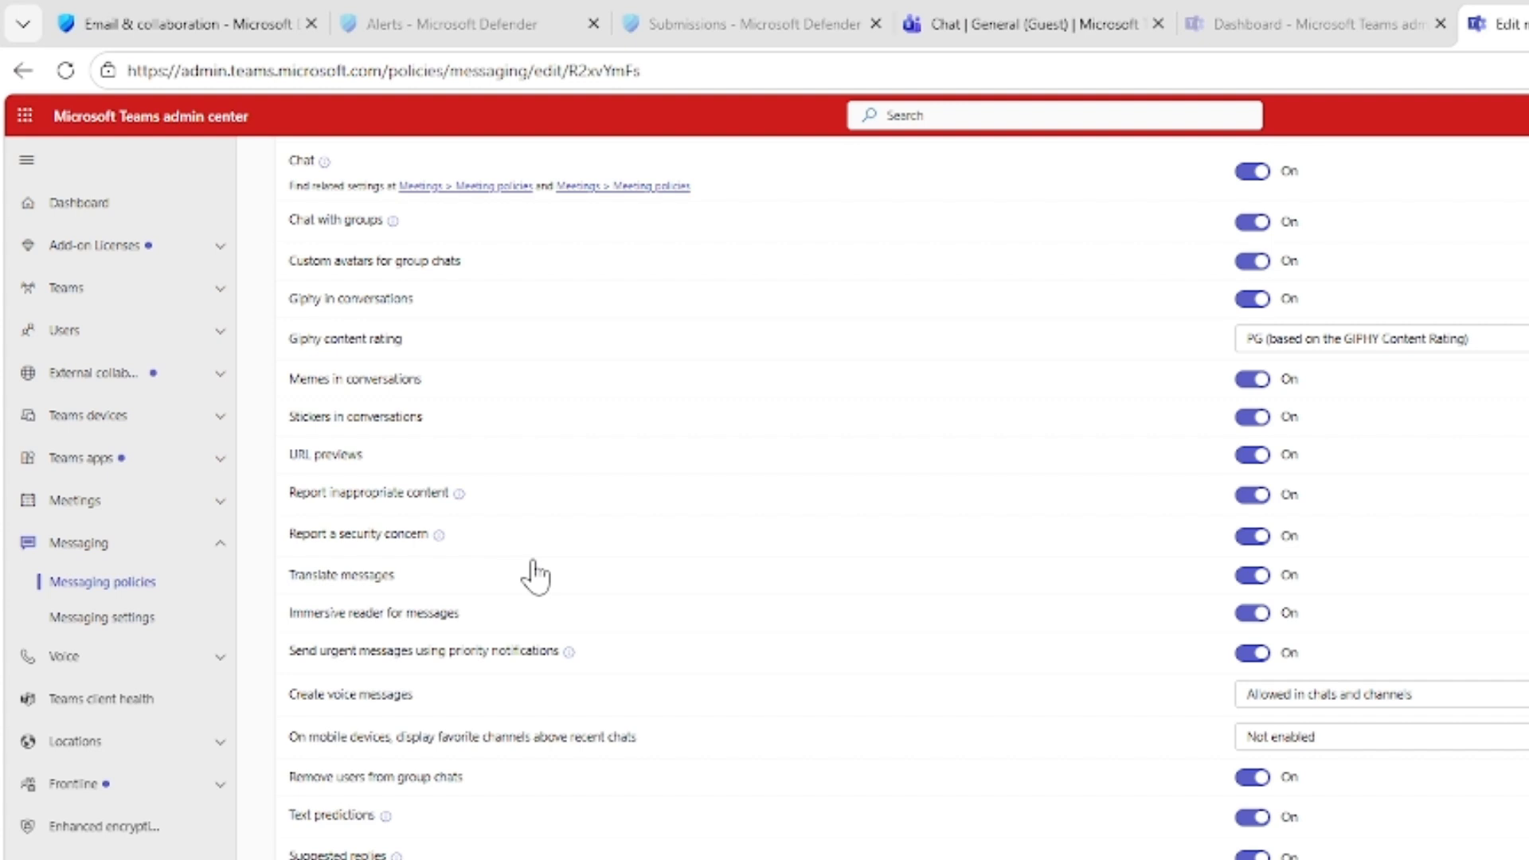
click(1253, 494)
click(1251, 495)
Step: Switch to Teams and report the received test folder.zip chat message as "Security risk - Spam, phishing, malicious content"
click(993, 16)
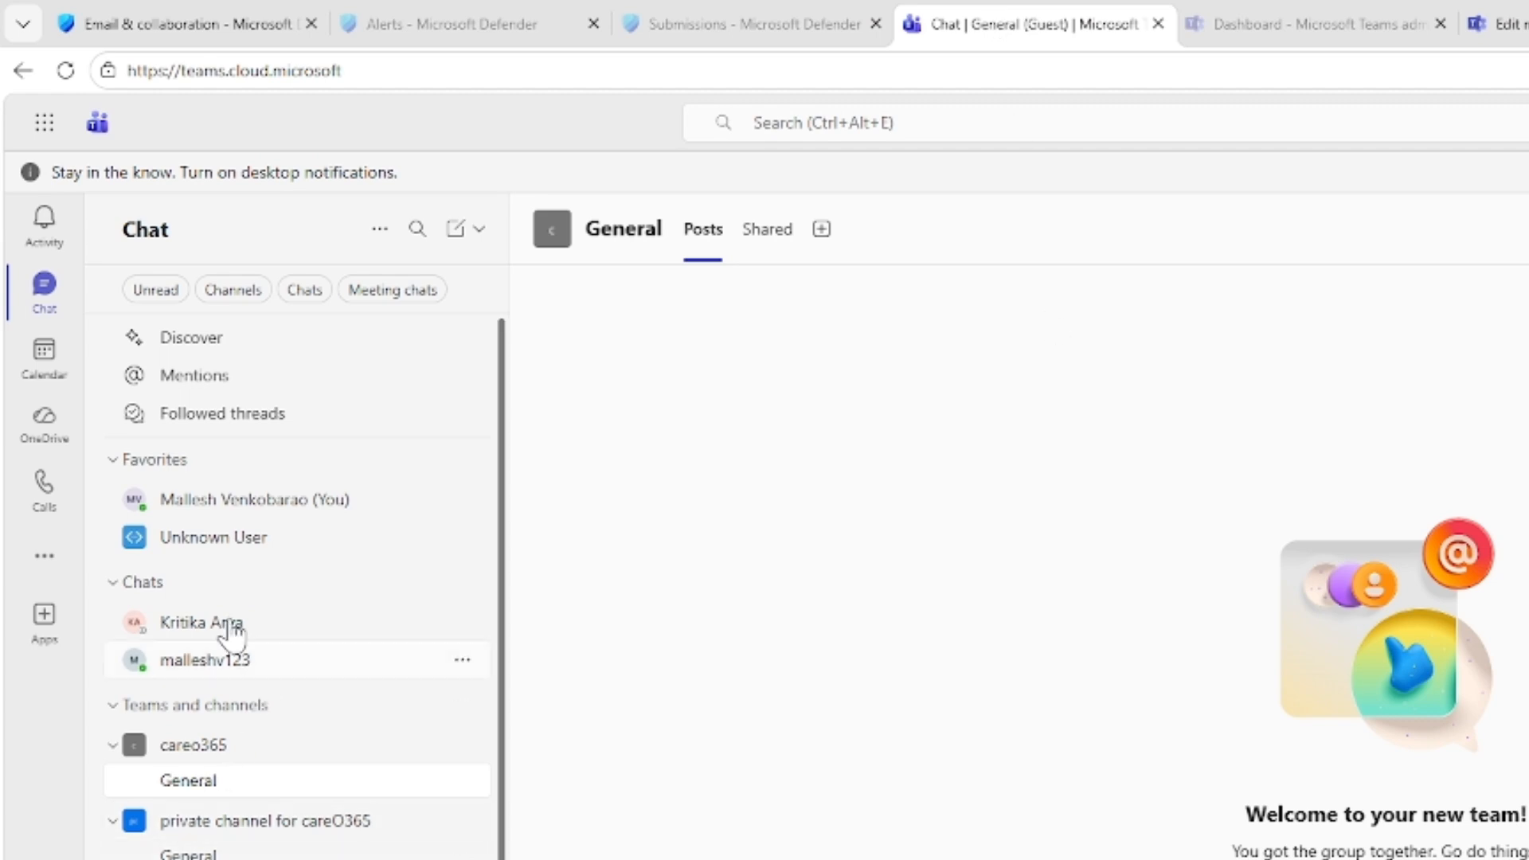
click(296, 628)
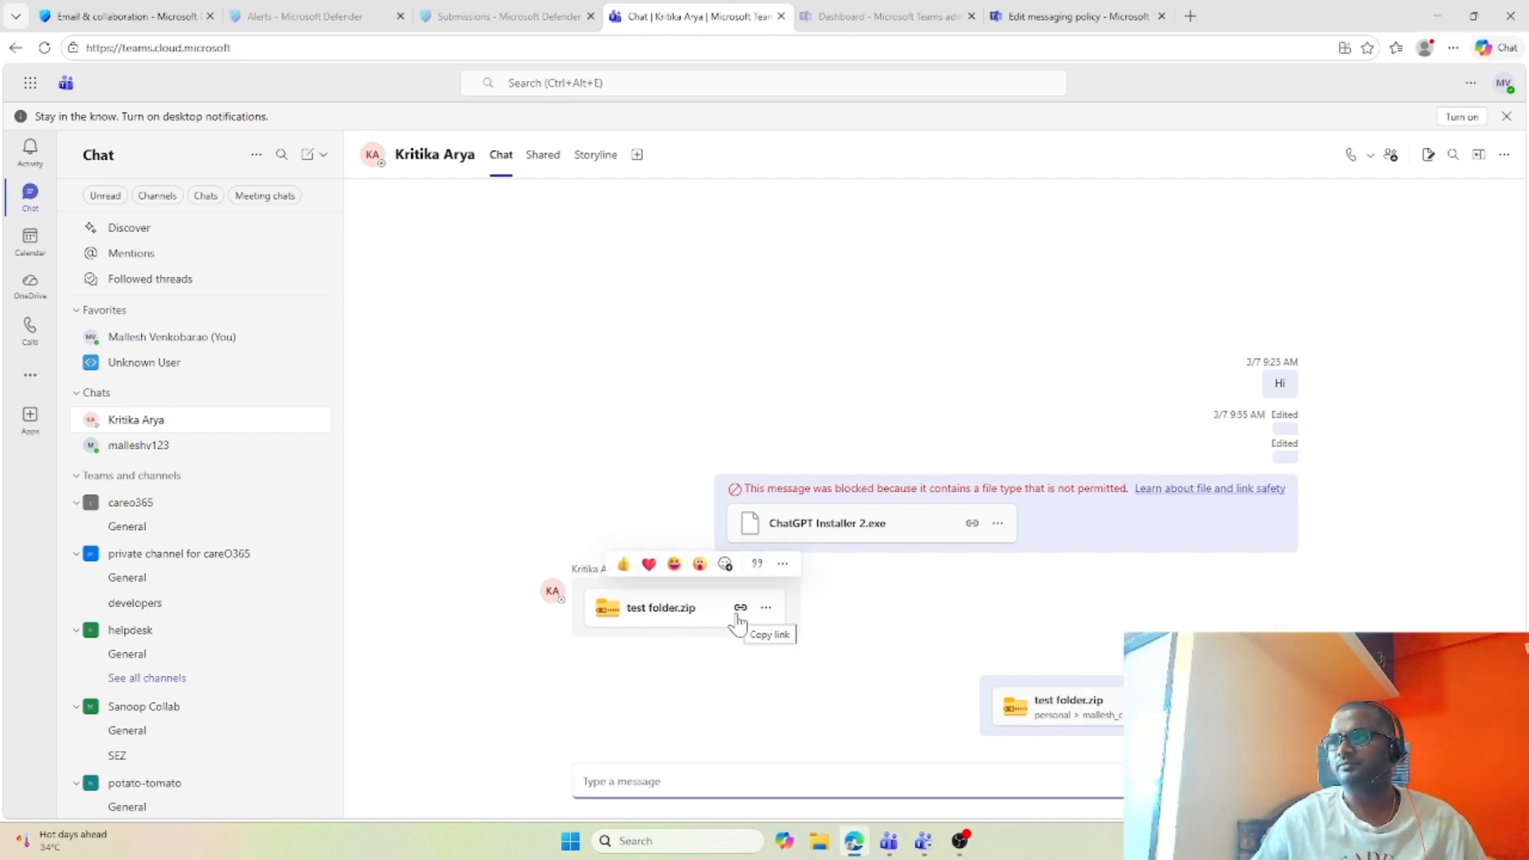
click(783, 564)
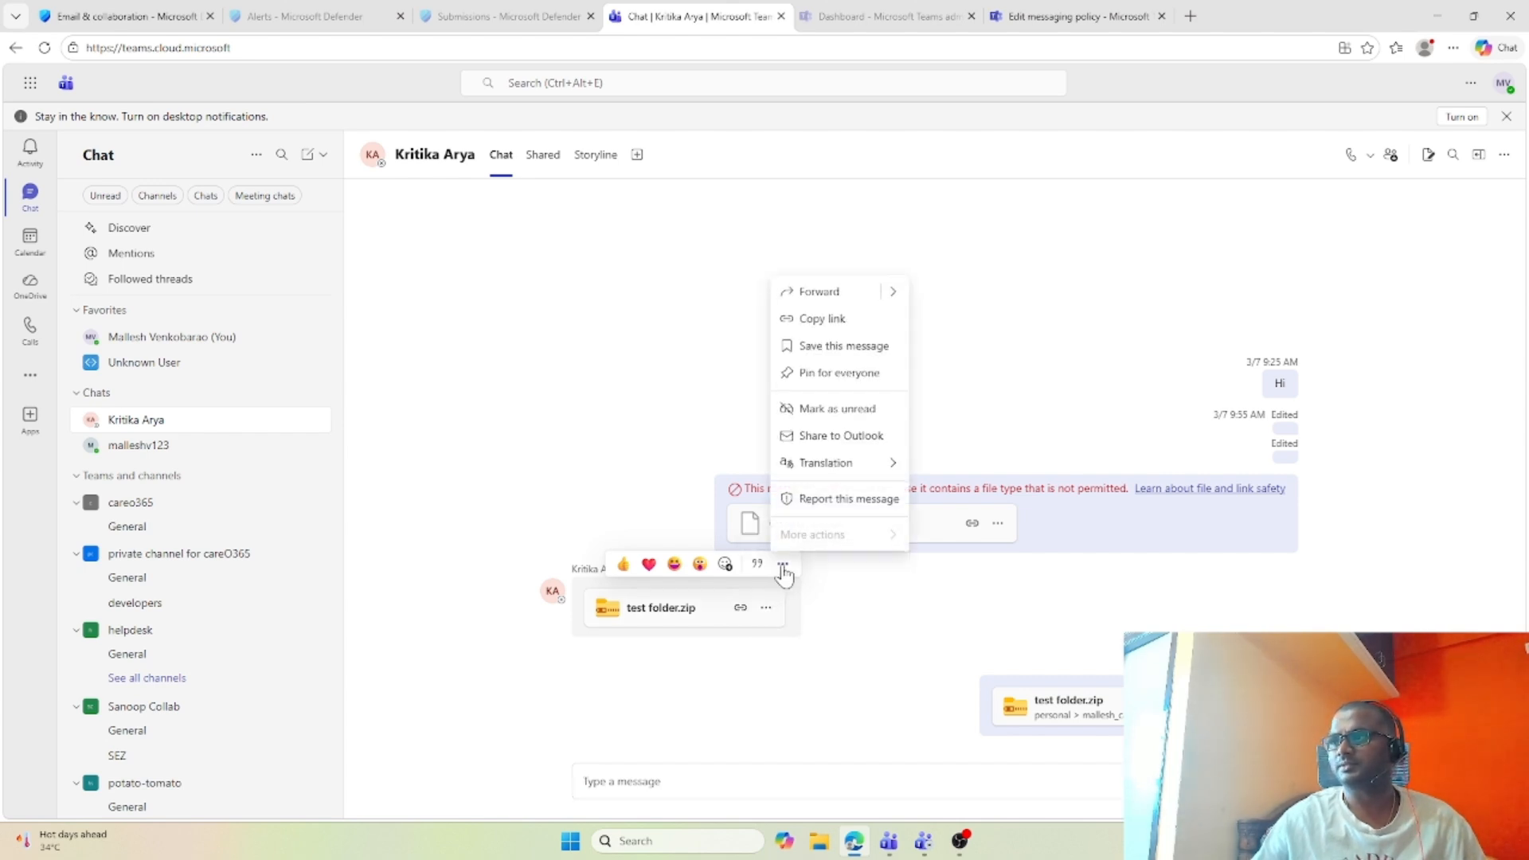
click(835, 500)
click(587, 456)
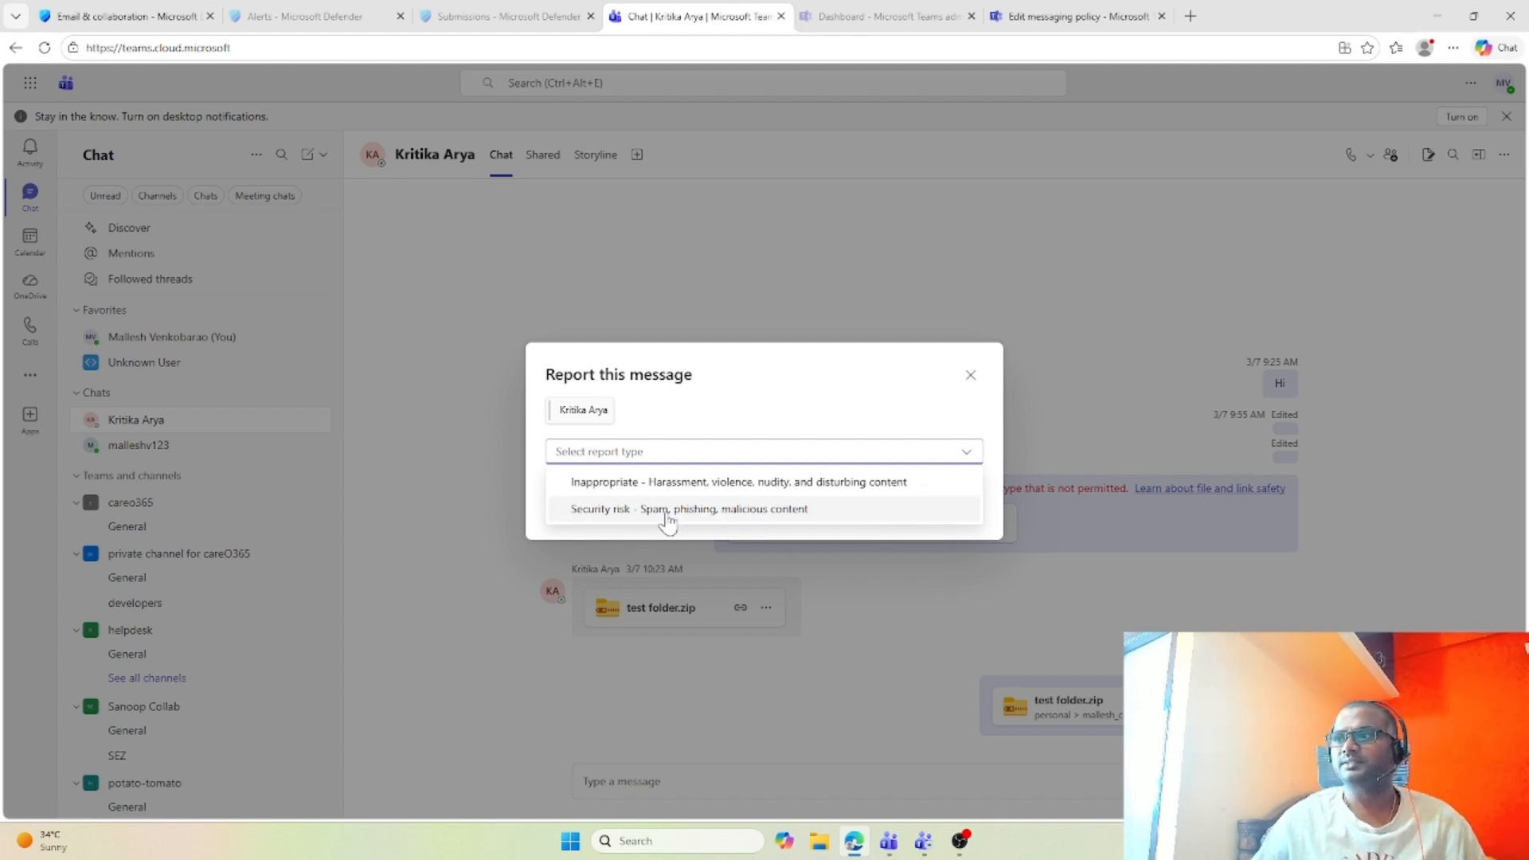
click(762, 519)
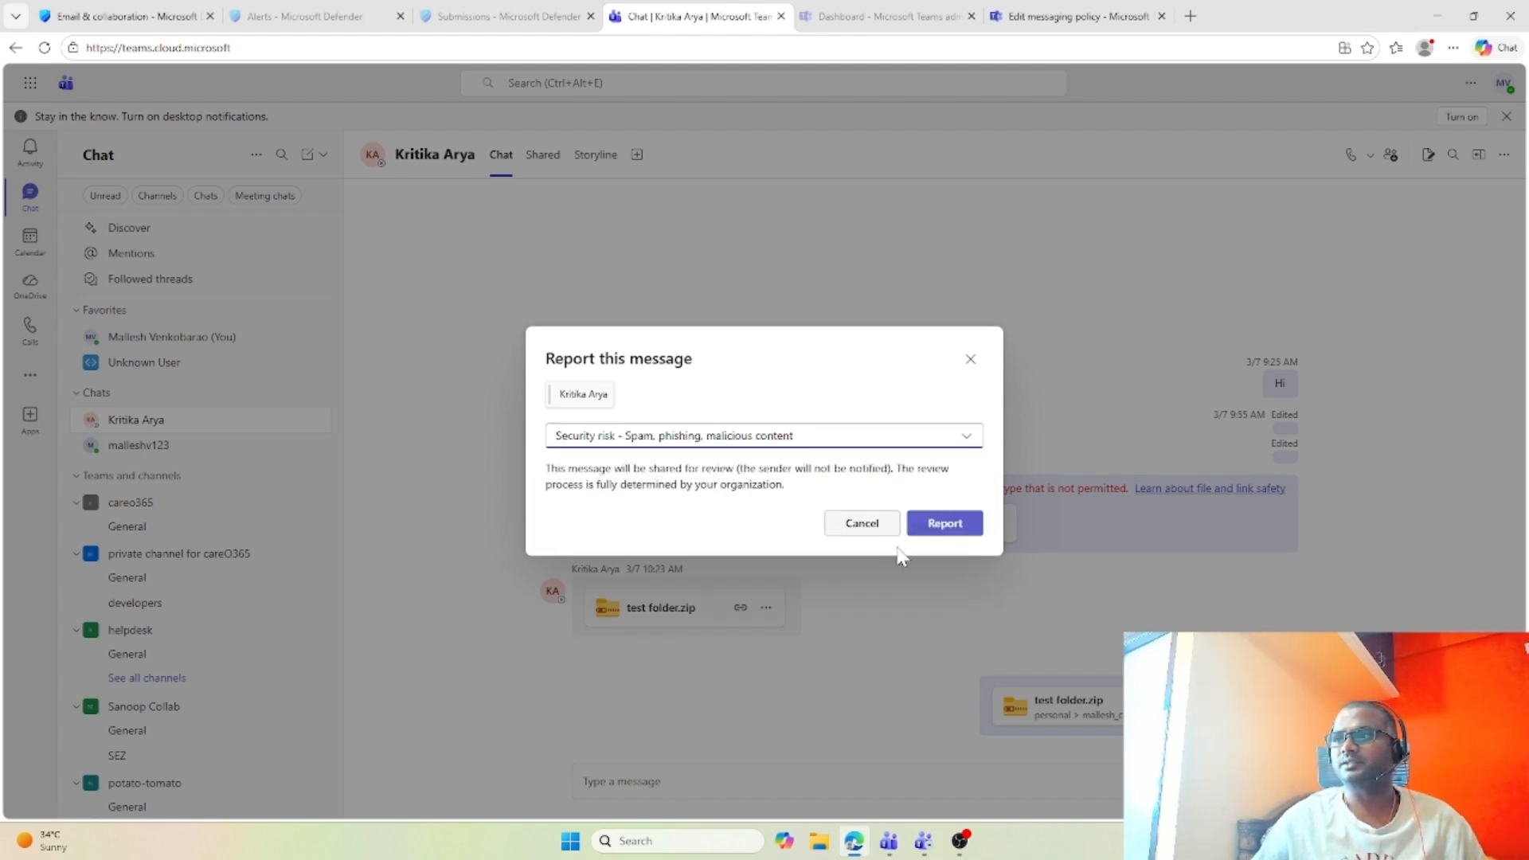
click(945, 524)
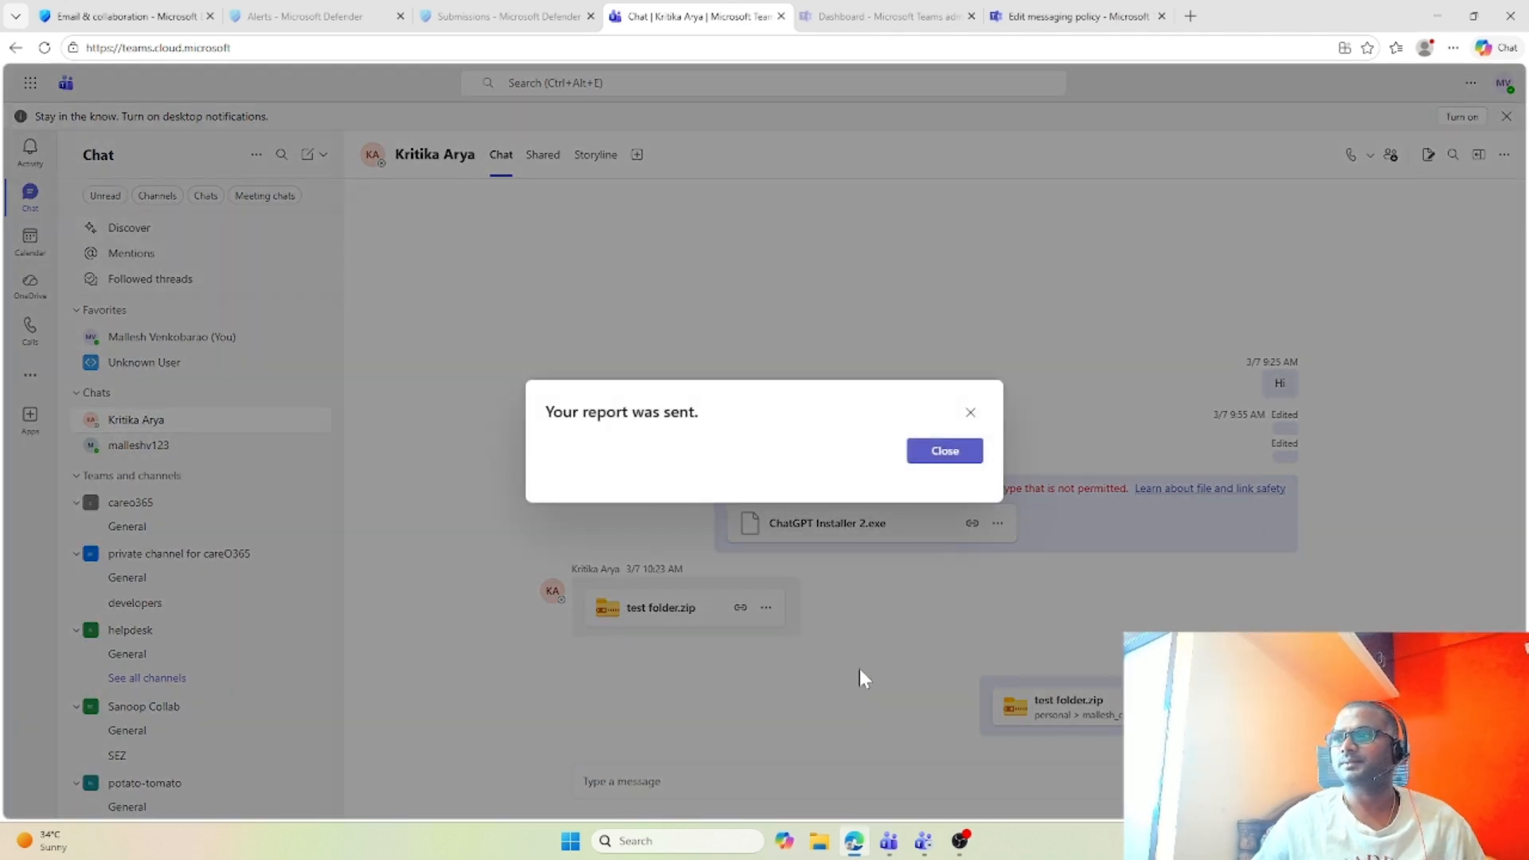
click(940, 455)
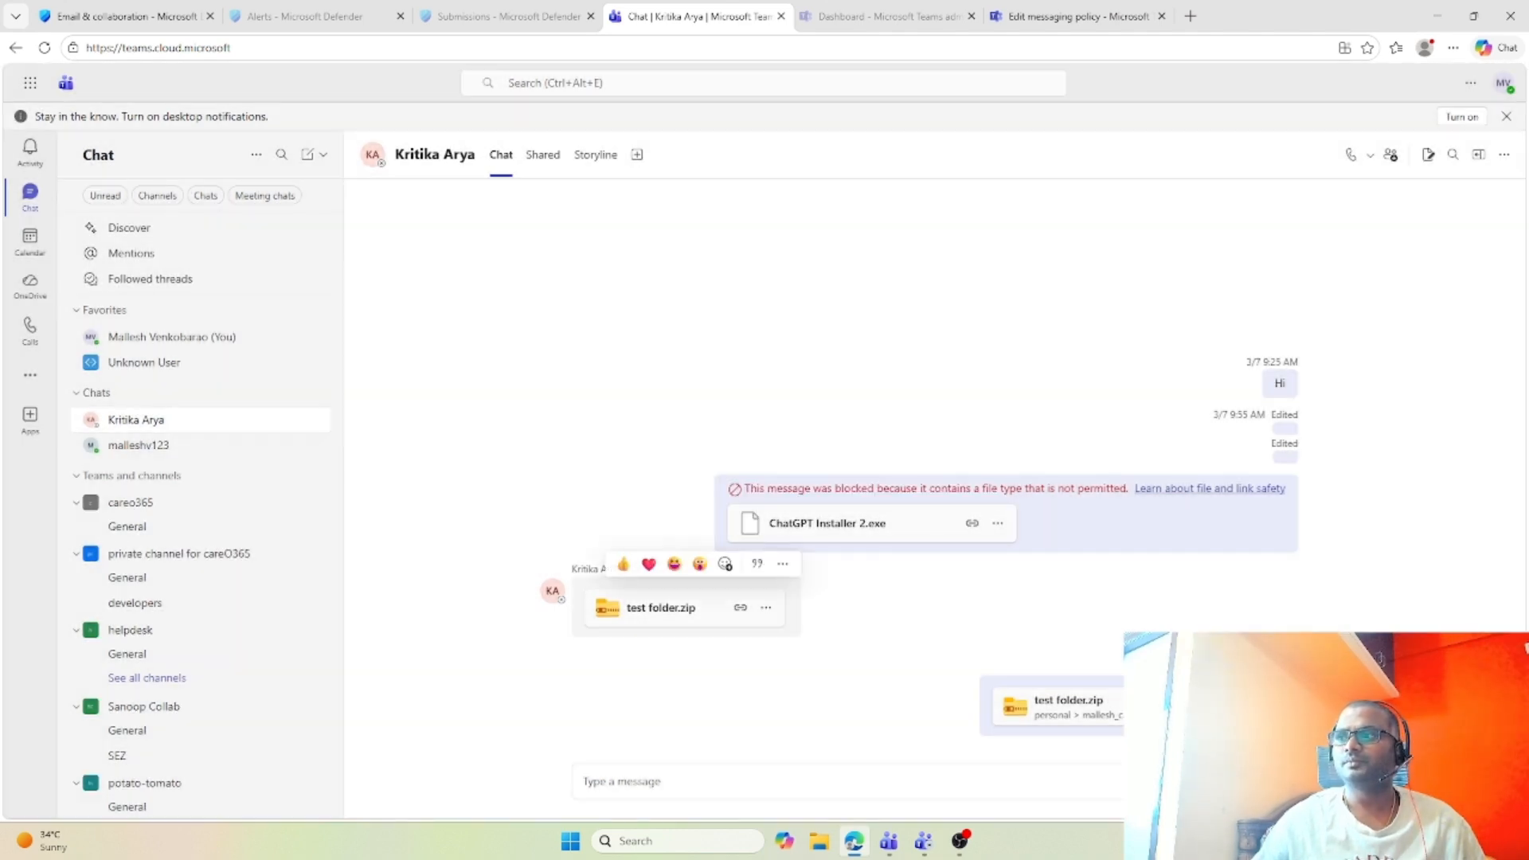
click(892, 781)
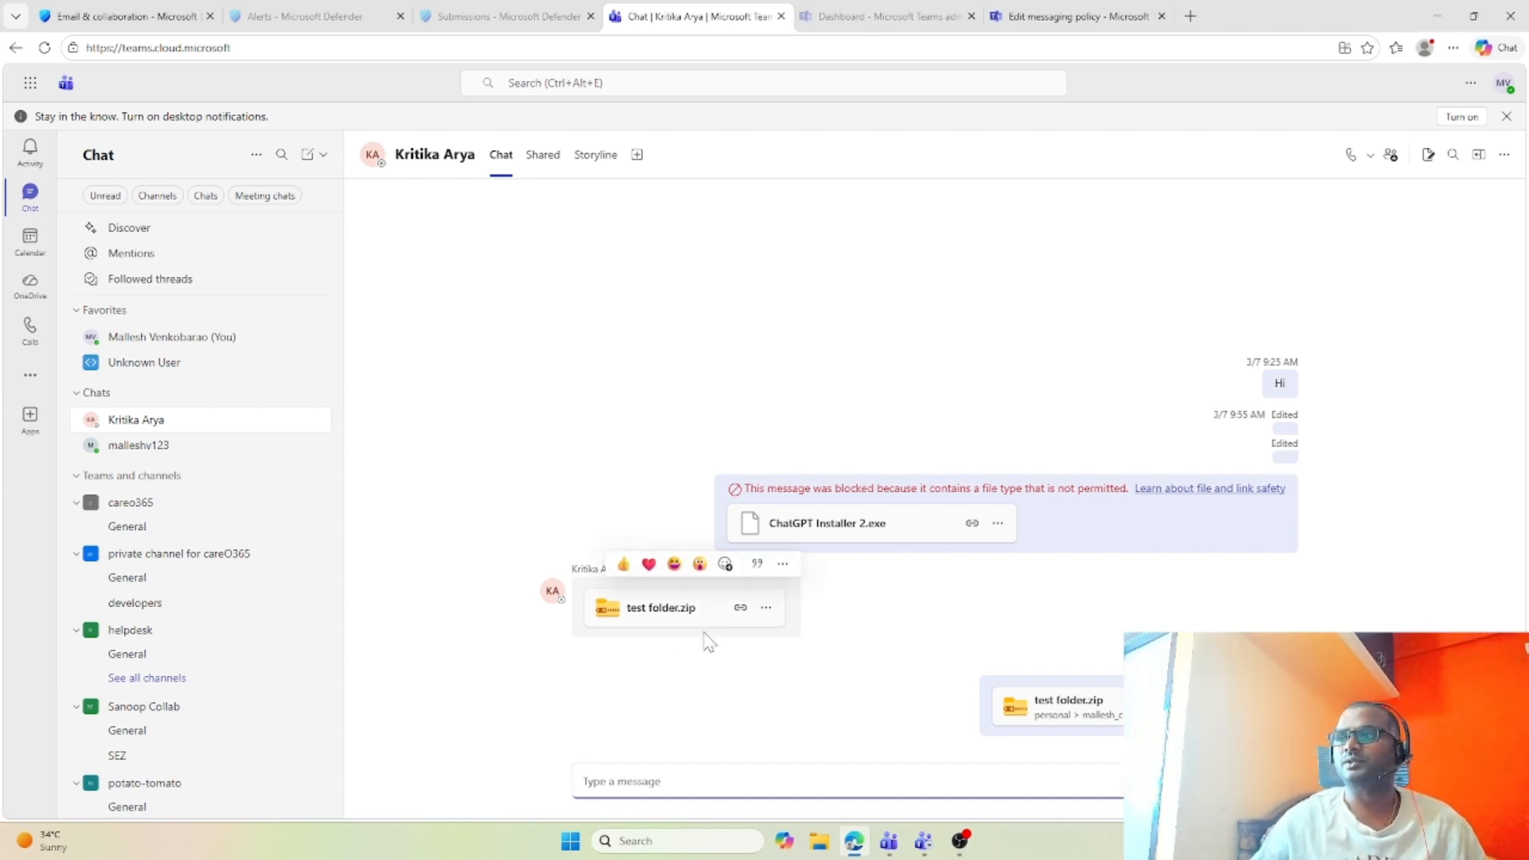
Step: Switch to Defender's alerts, open "Teams message reported by user as security risk", and review the alert's details, evidence and incident information
click(303, 16)
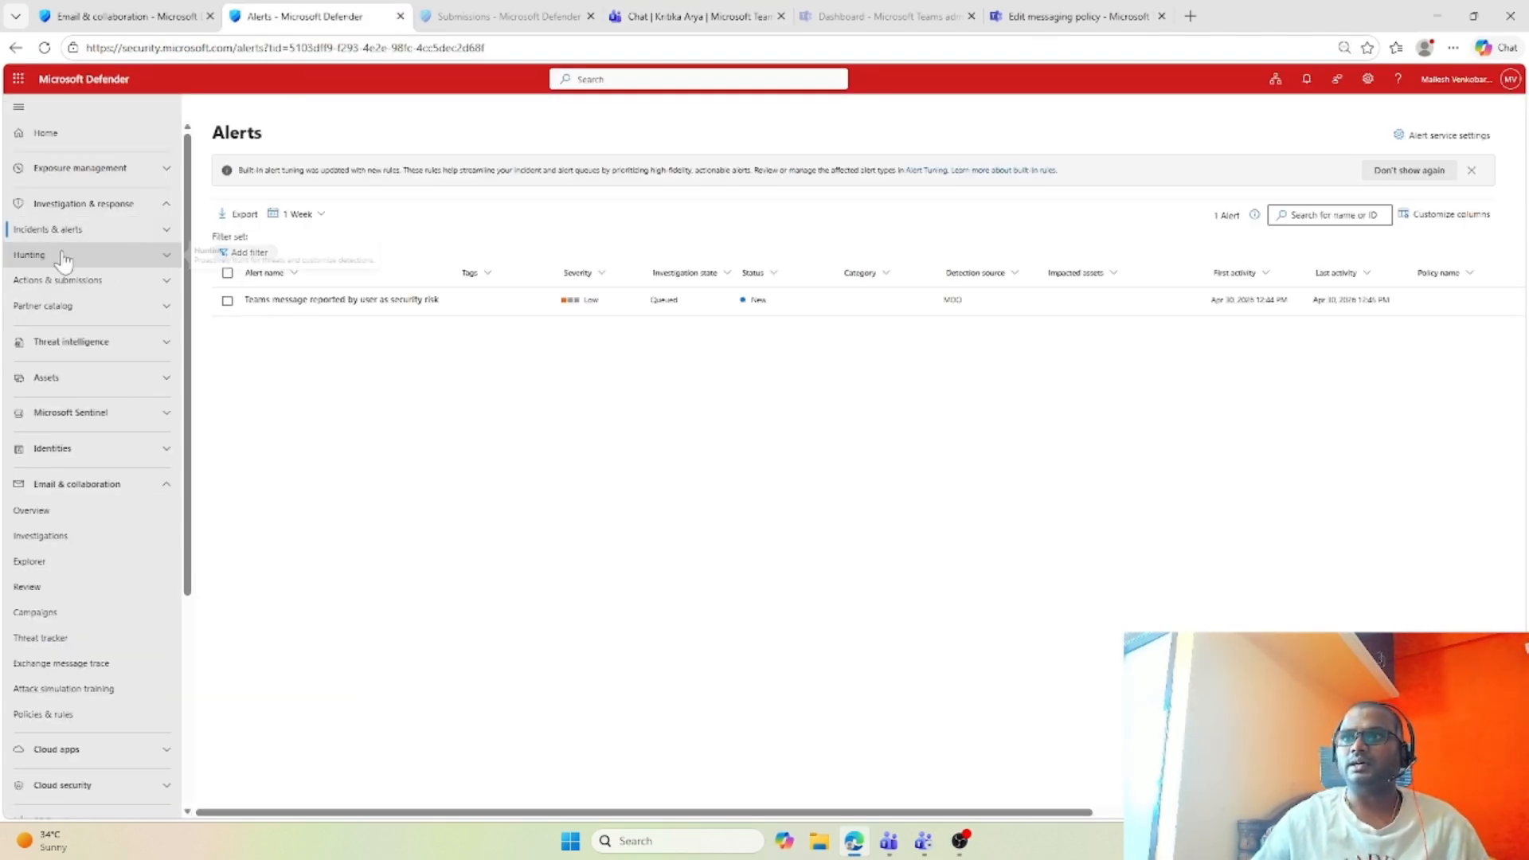
click(50, 254)
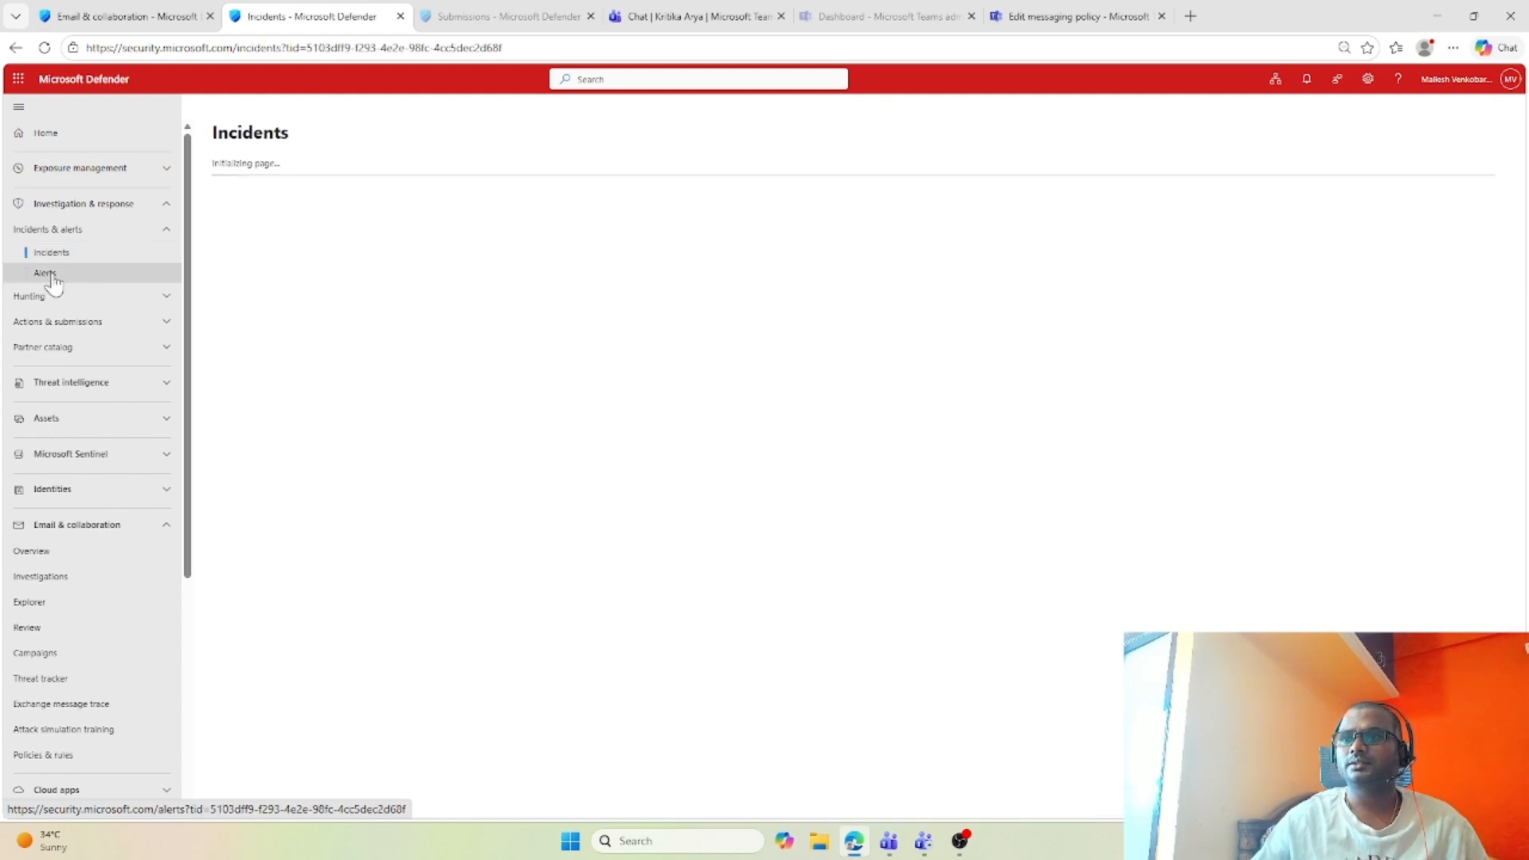
click(47, 274)
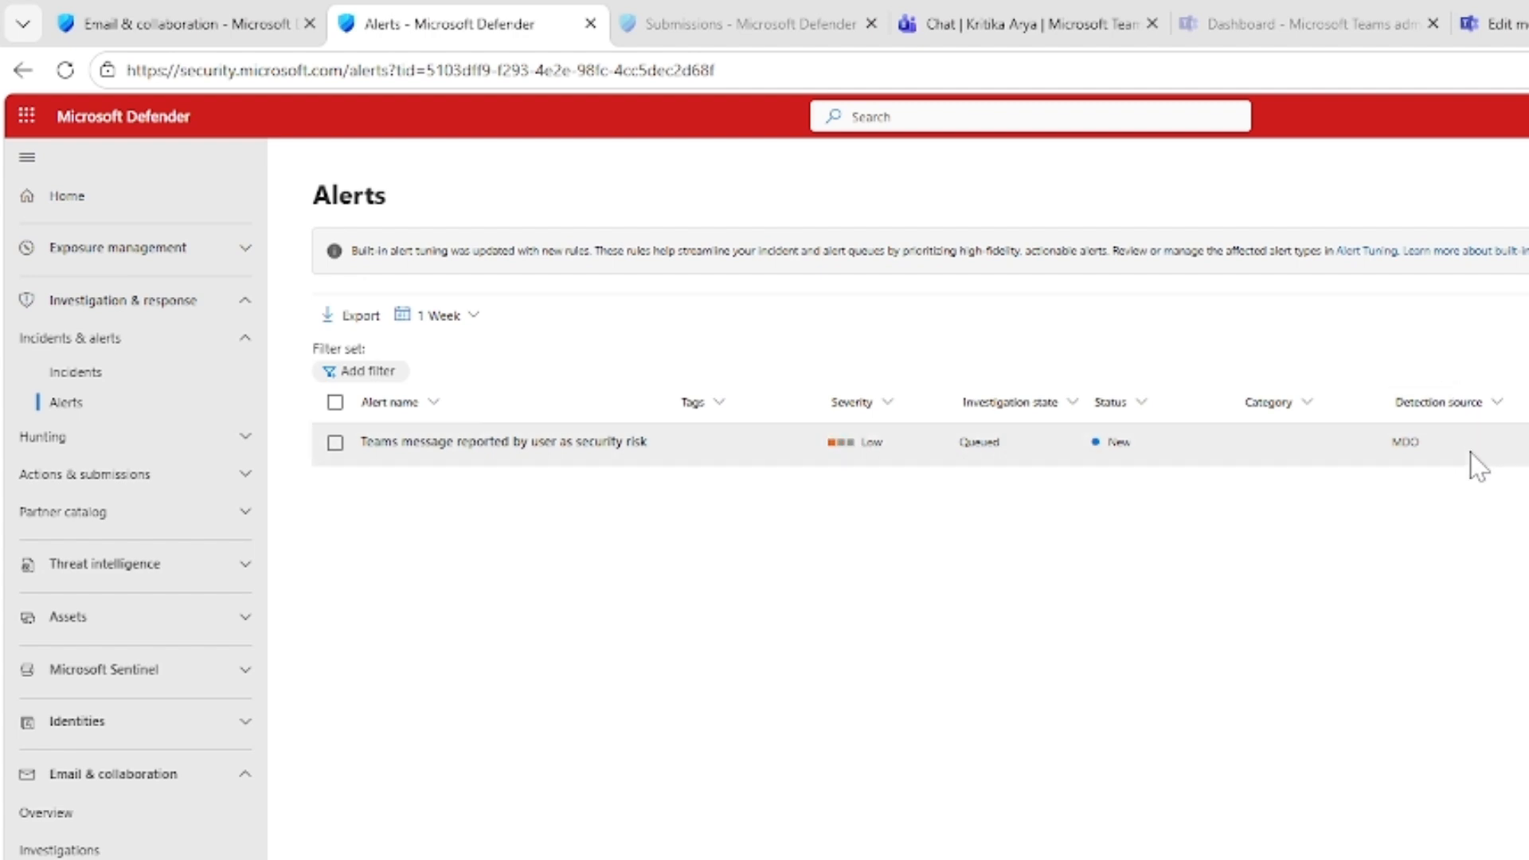
click(454, 443)
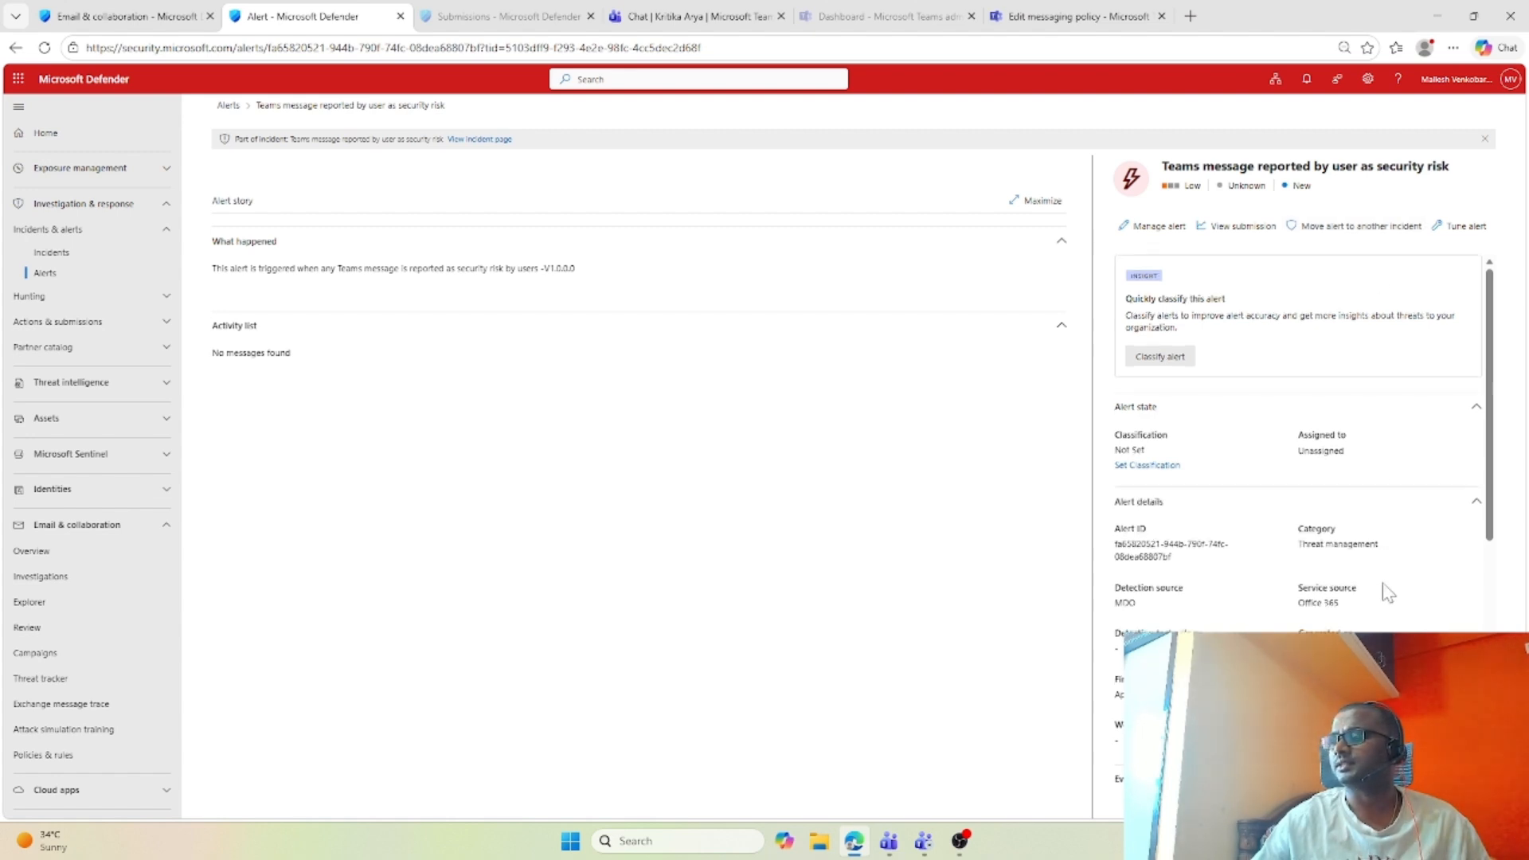
scroll(1389, 601, down, 8)
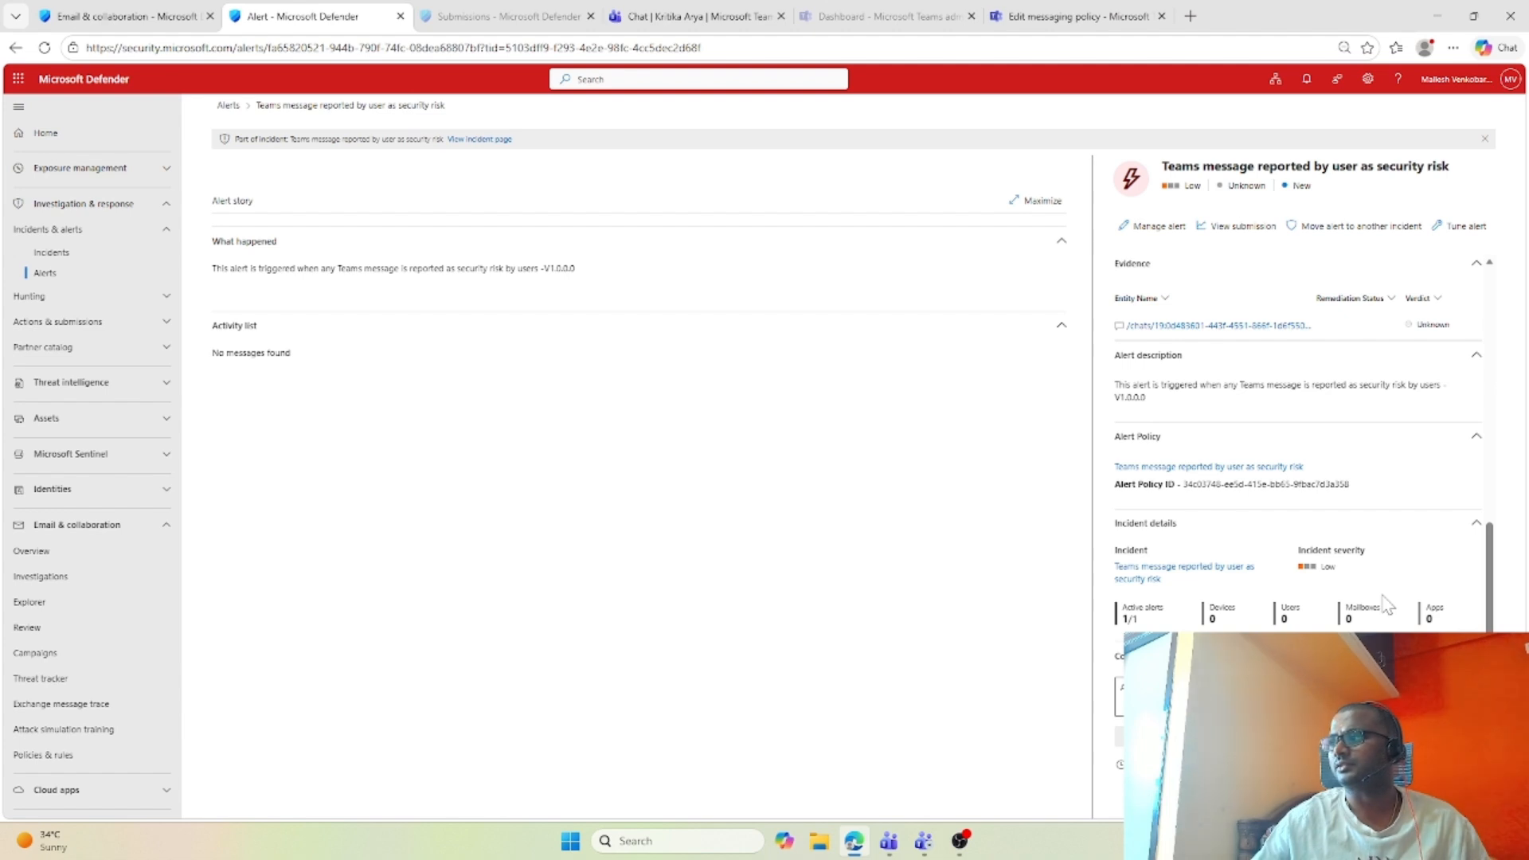
scroll(1387, 605, up, 8)
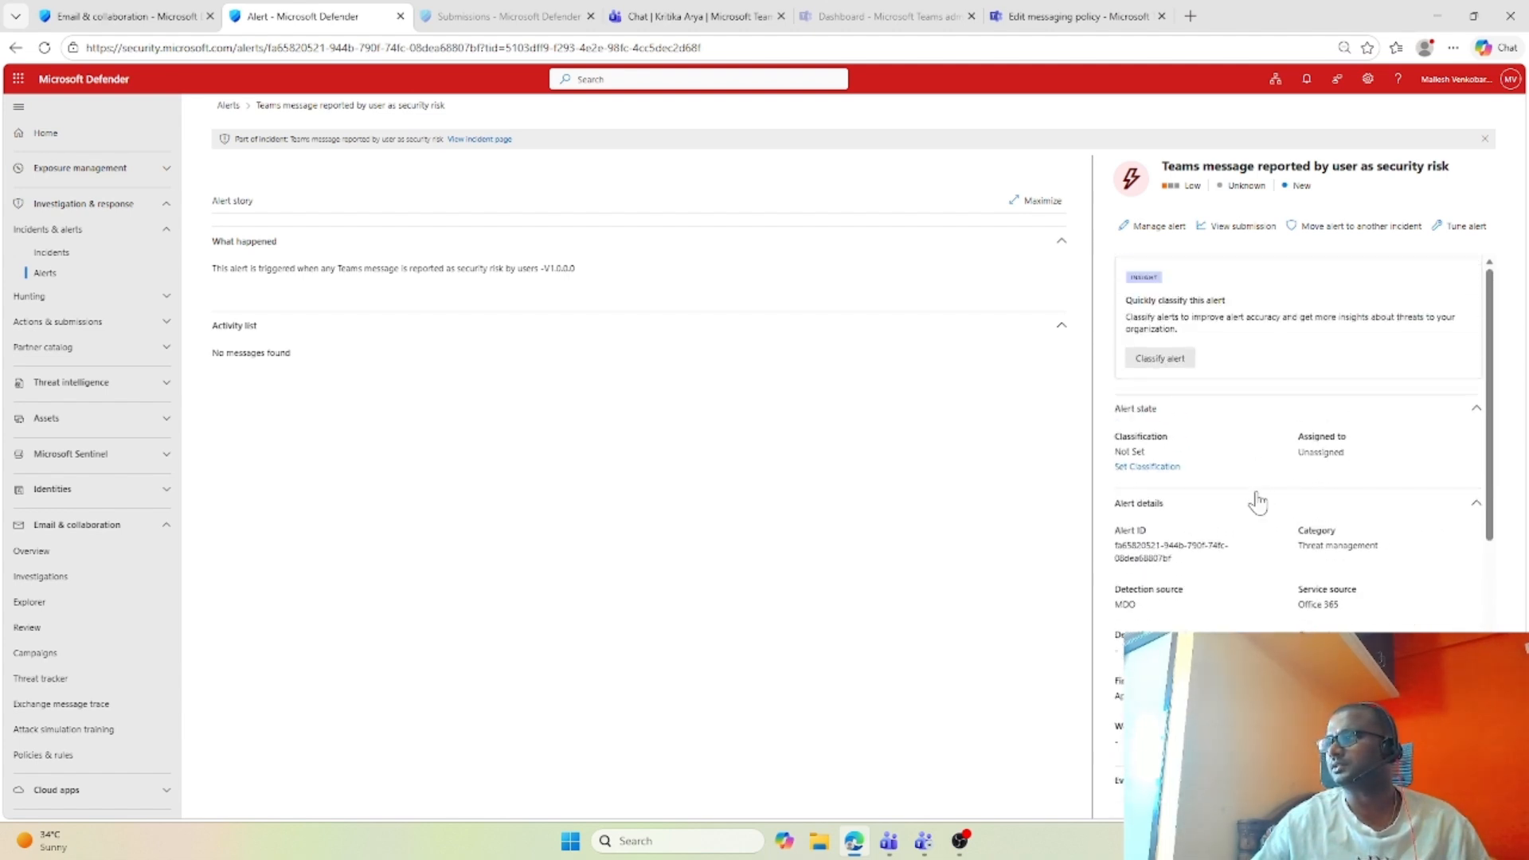
Step: Open the alert's linked submission and examine the reported message details of the test folder.zip entry
click(1240, 231)
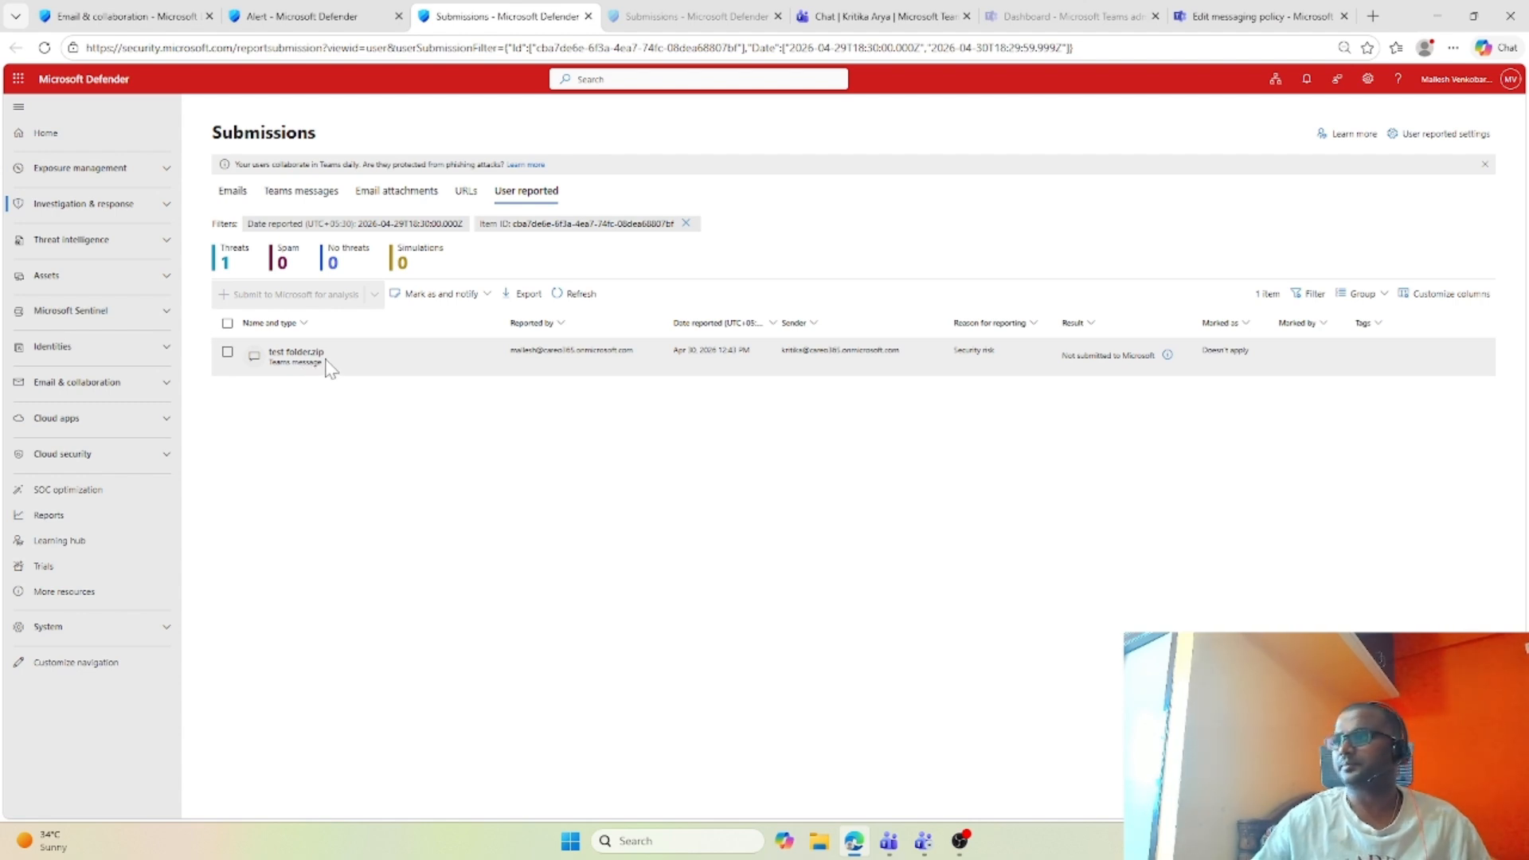
click(292, 362)
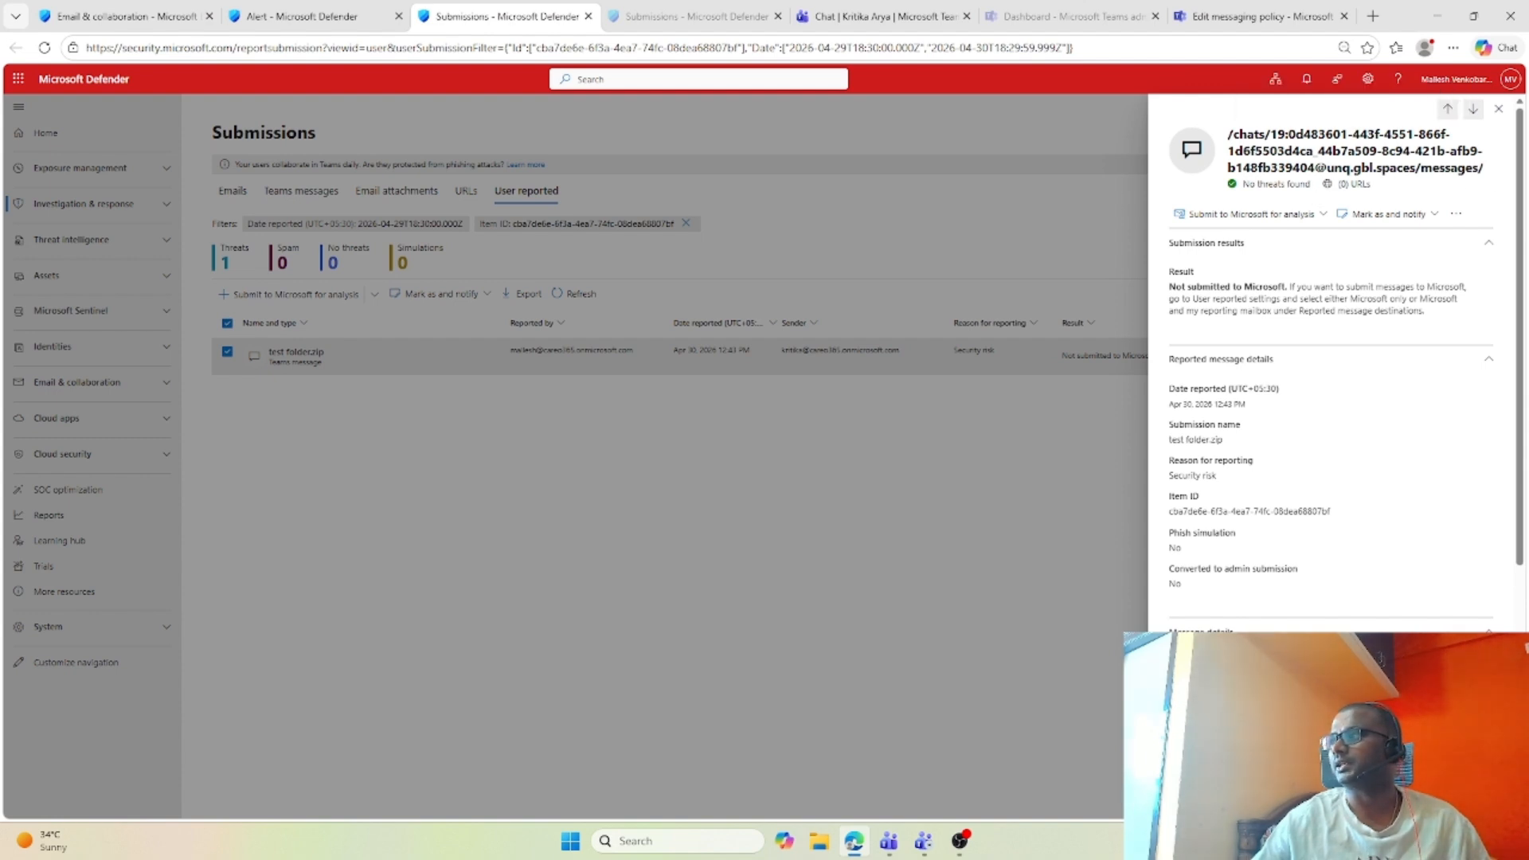
drag(1485, 169, 1224, 142)
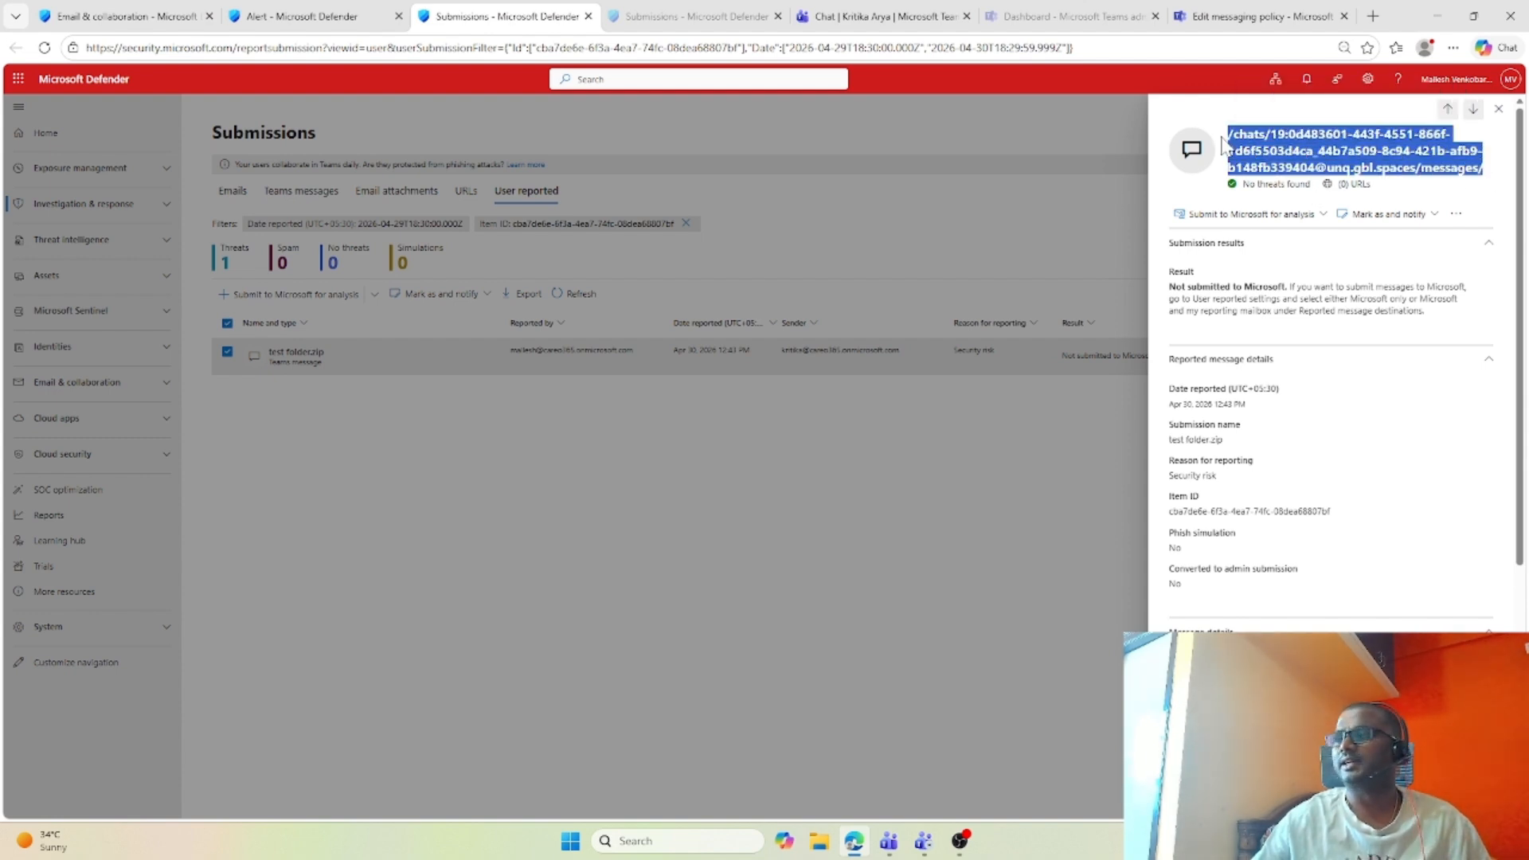
click(1504, 183)
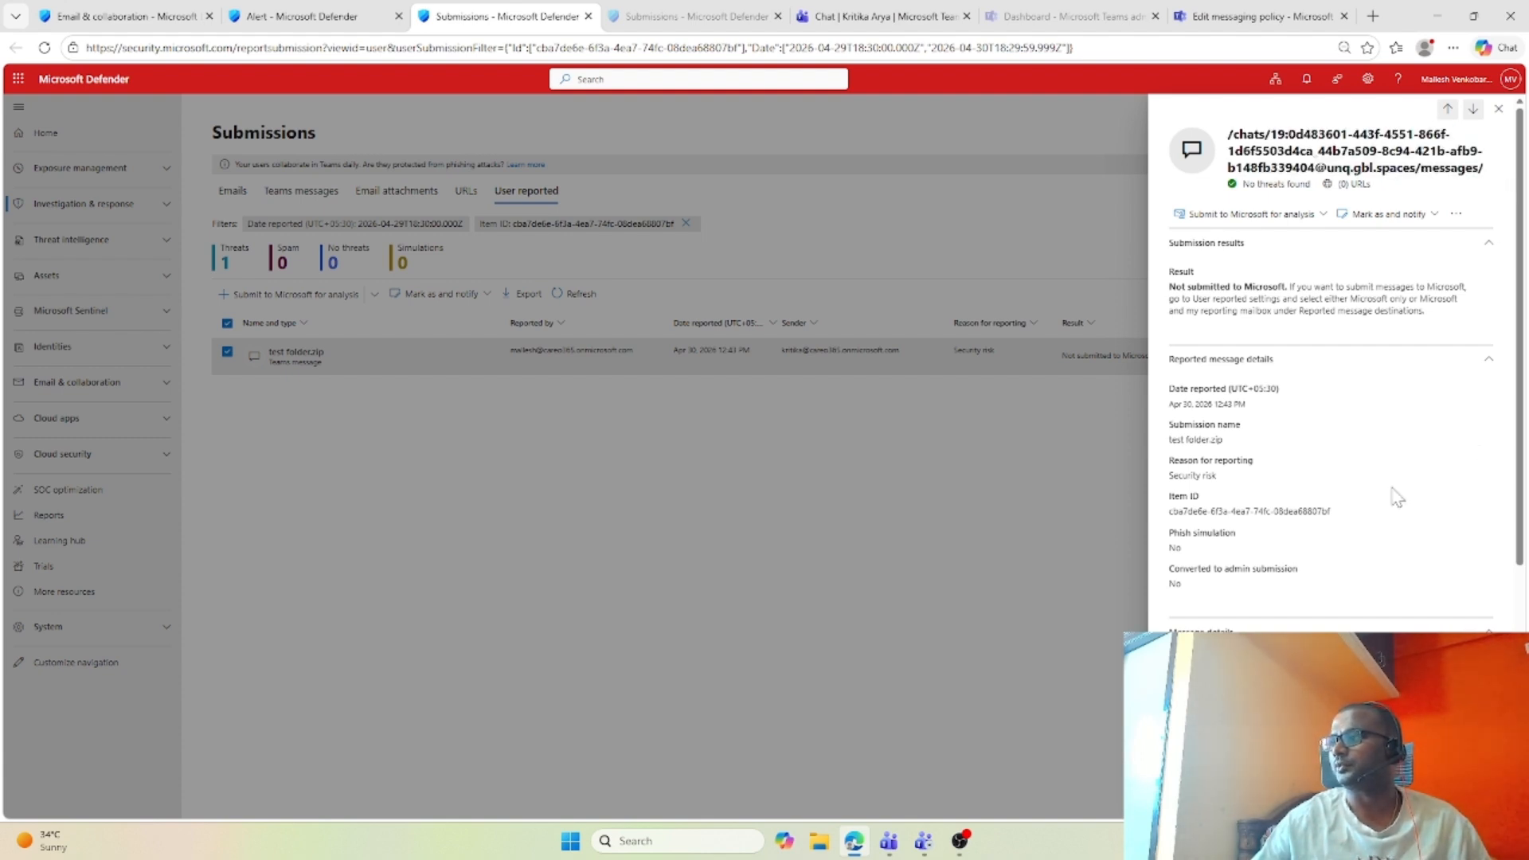
drag(1248, 450, 1124, 454)
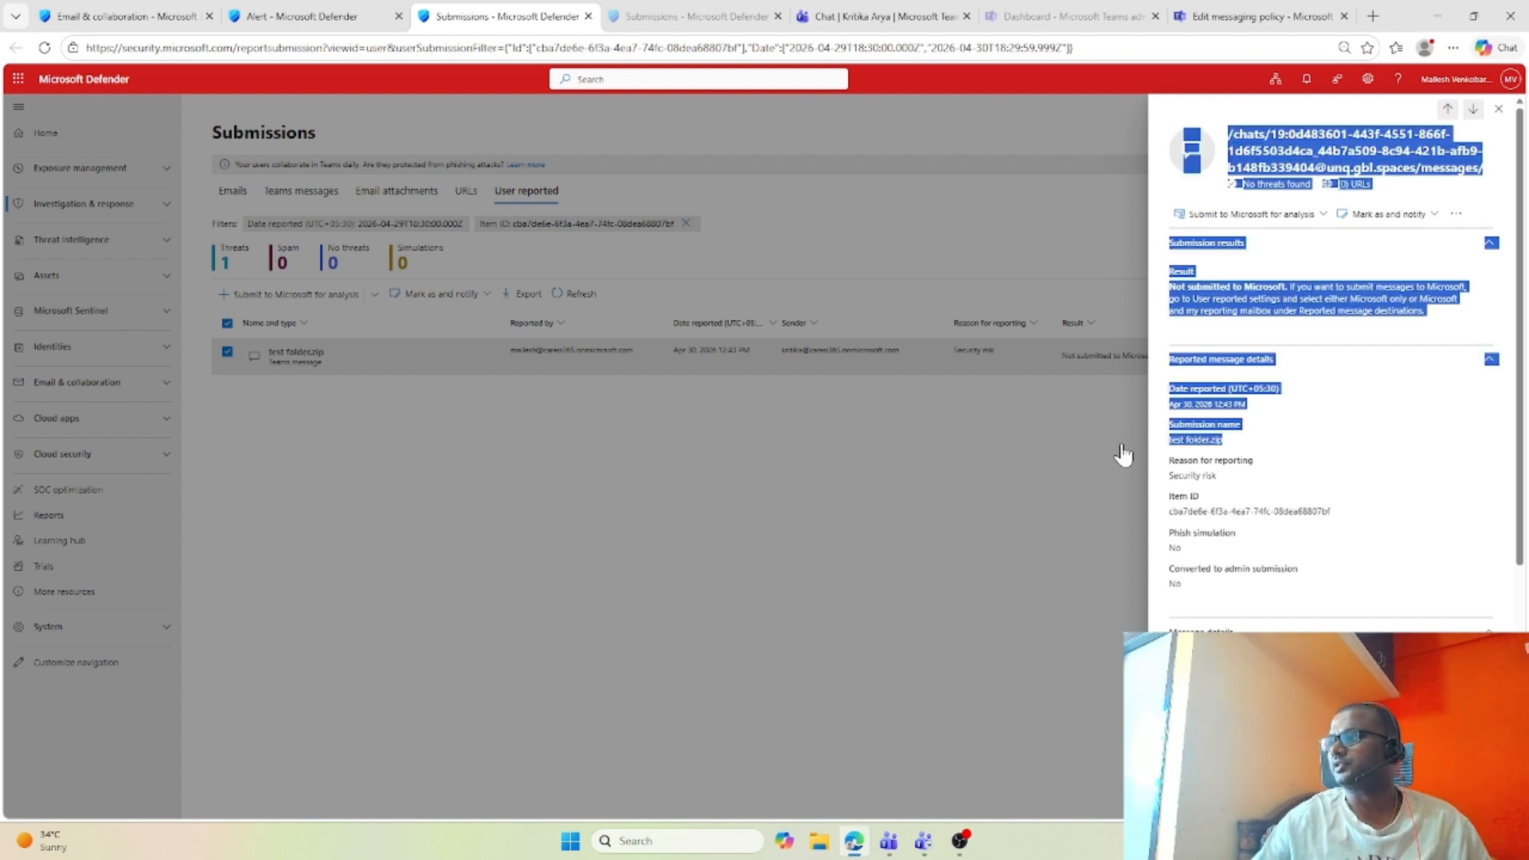
click(1294, 449)
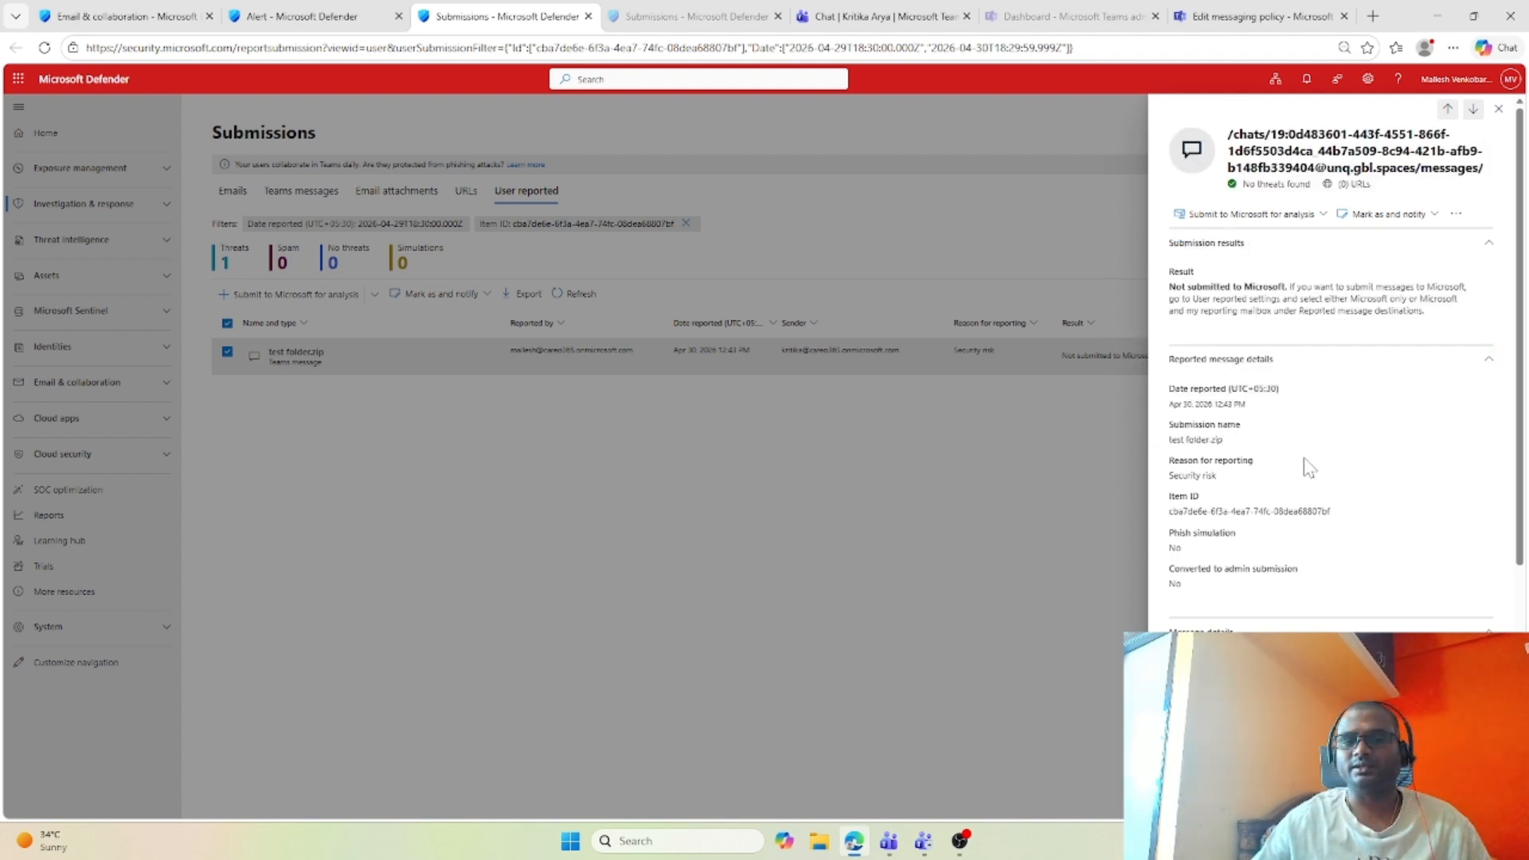
Step: Examine the test folder.zip submission's message details, including the sender address, Teams message ID, domain and participants
scroll(1370, 613, down, 1)
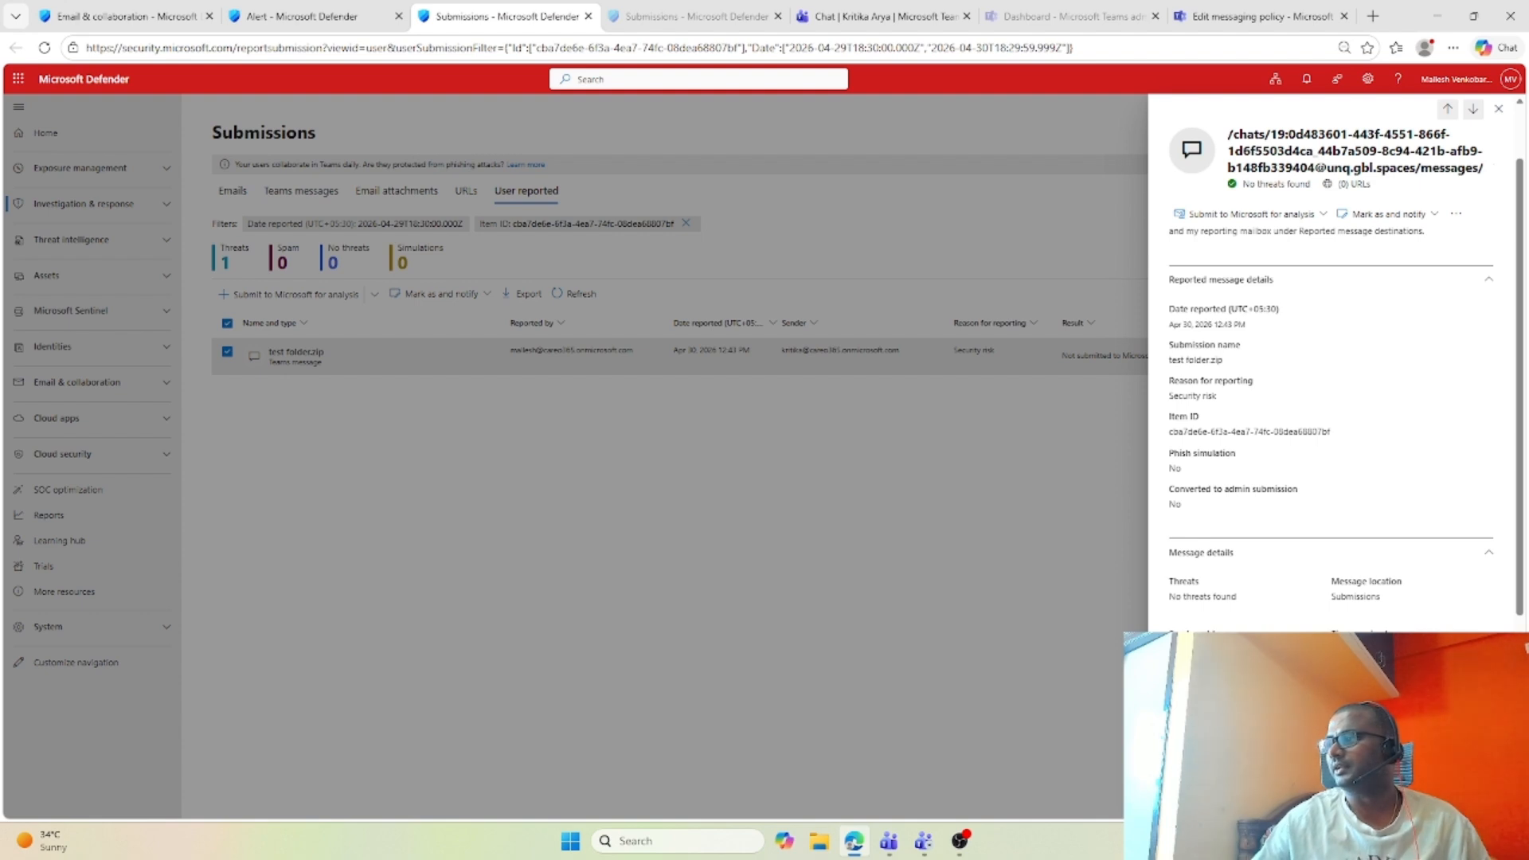
drag(1169, 650, 1327, 651)
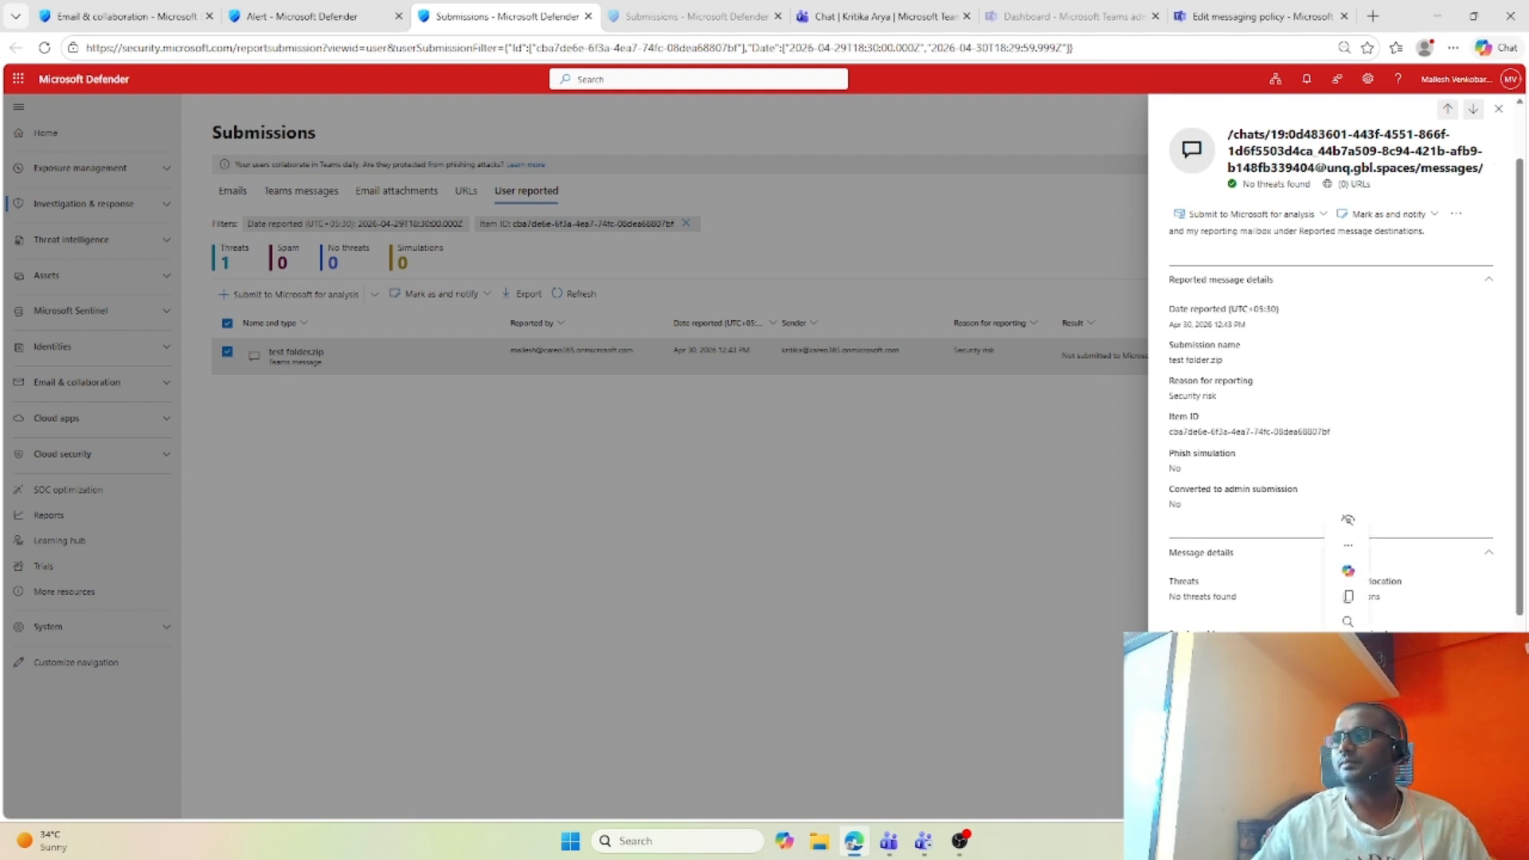
click(1329, 661)
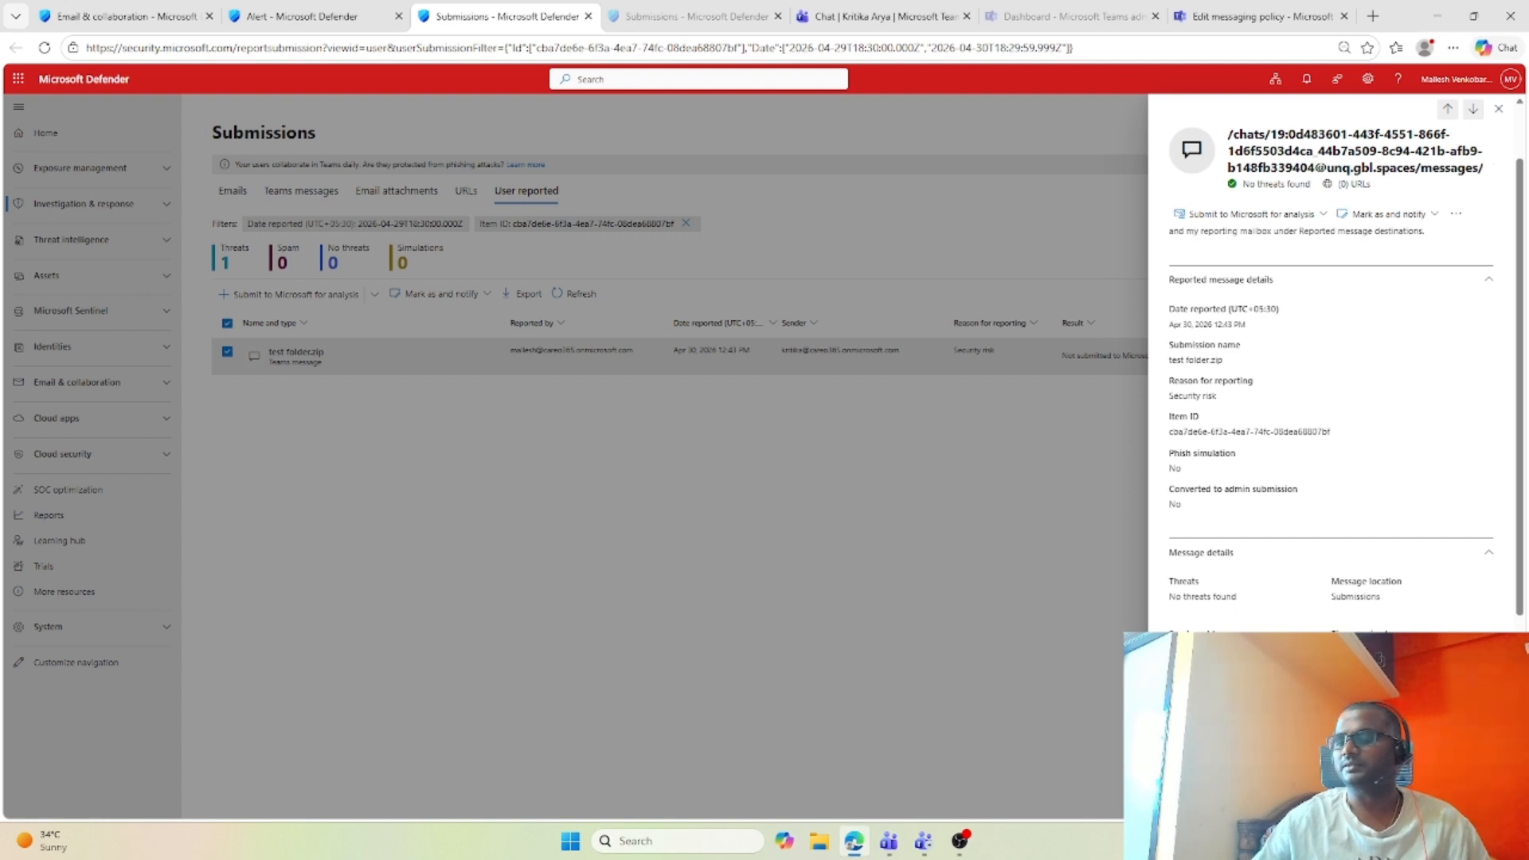
scroll(1330, 366, down, 4)
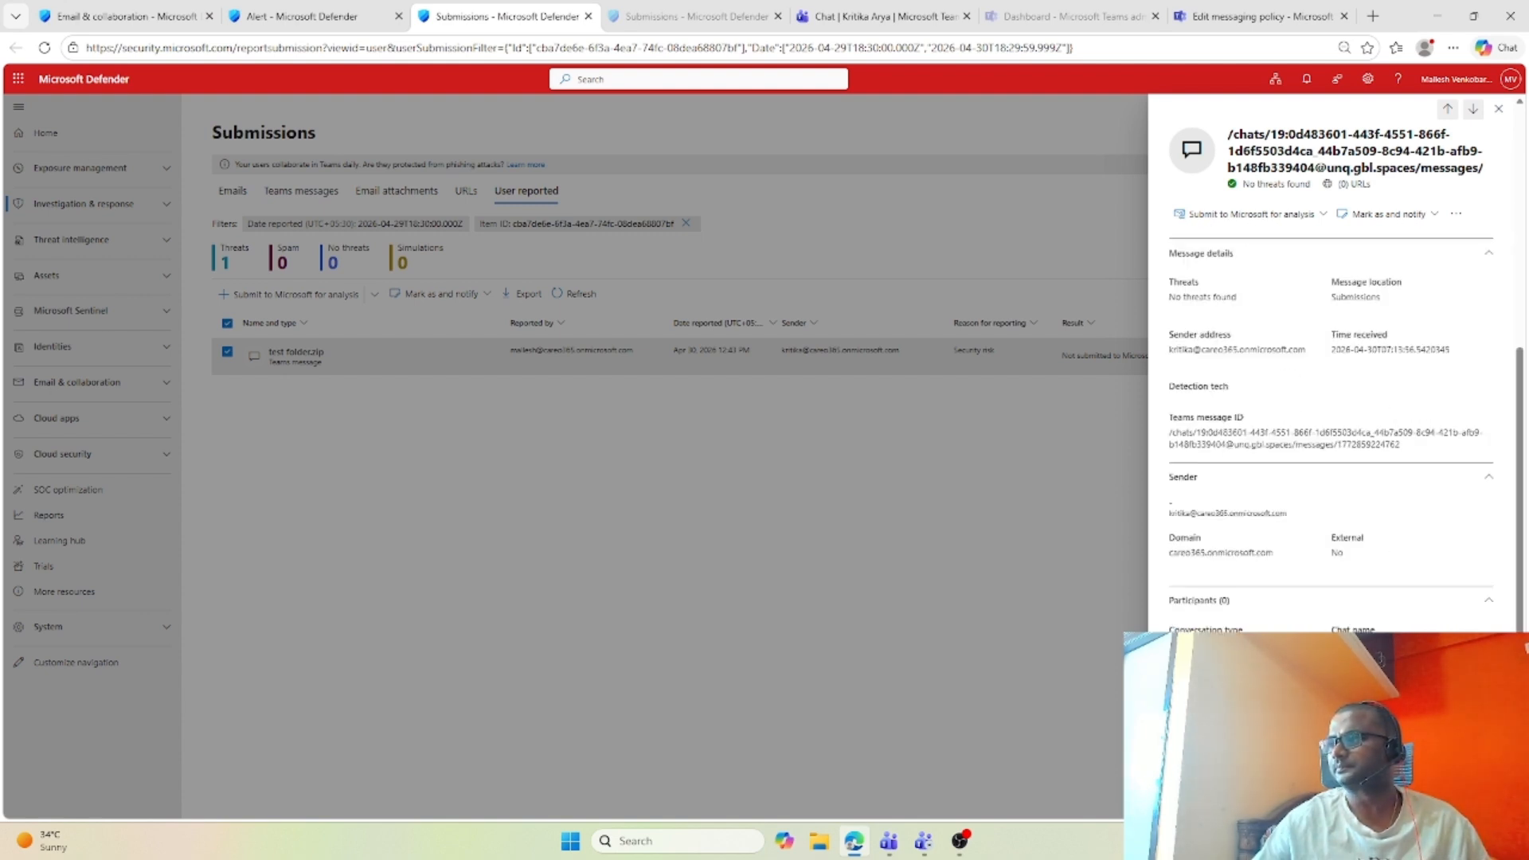
scroll(1330, 366, up, 5)
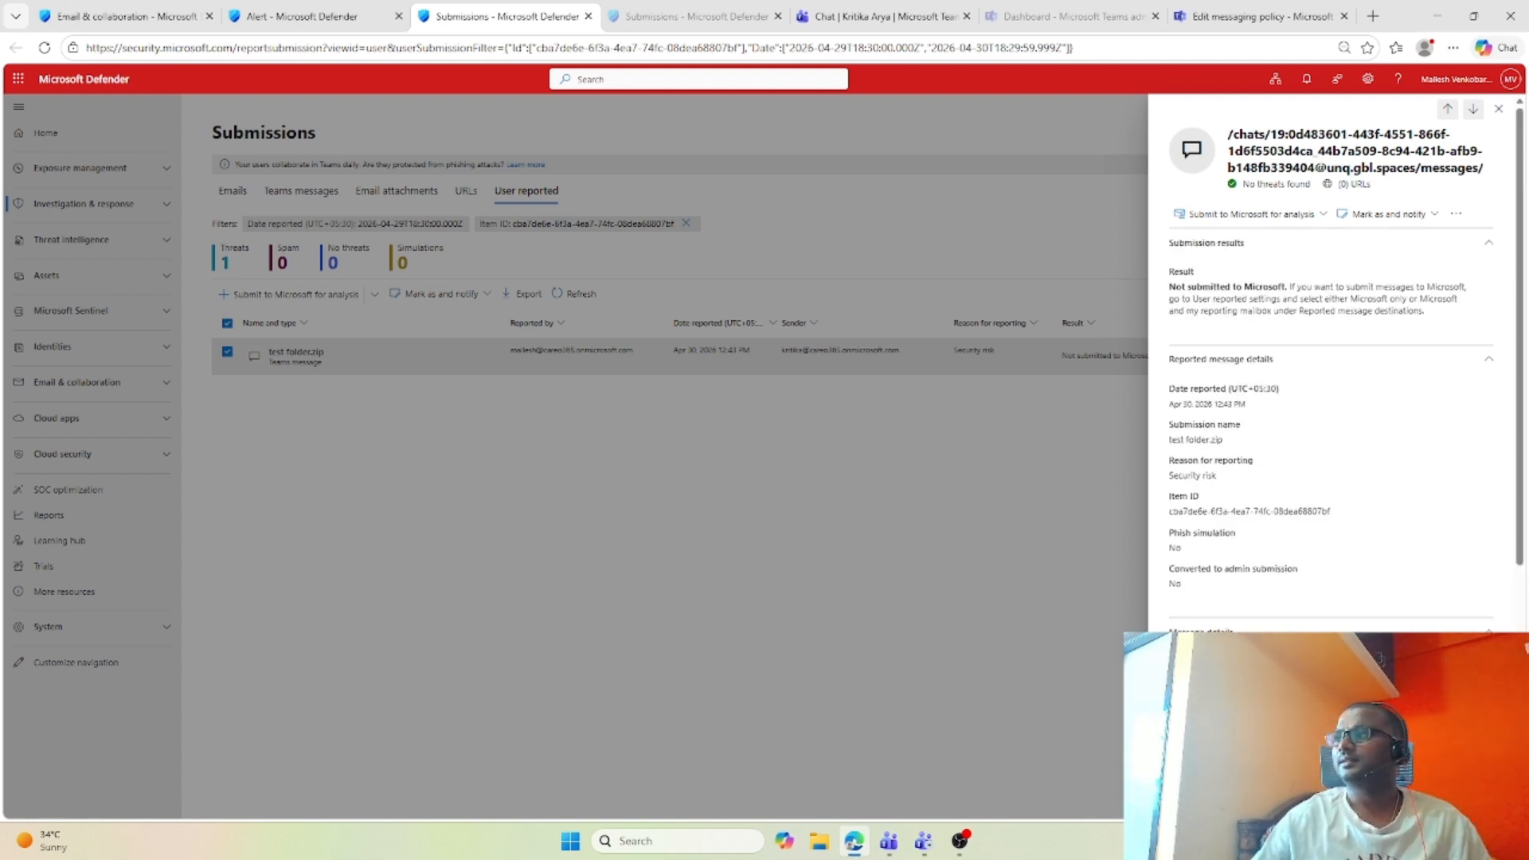